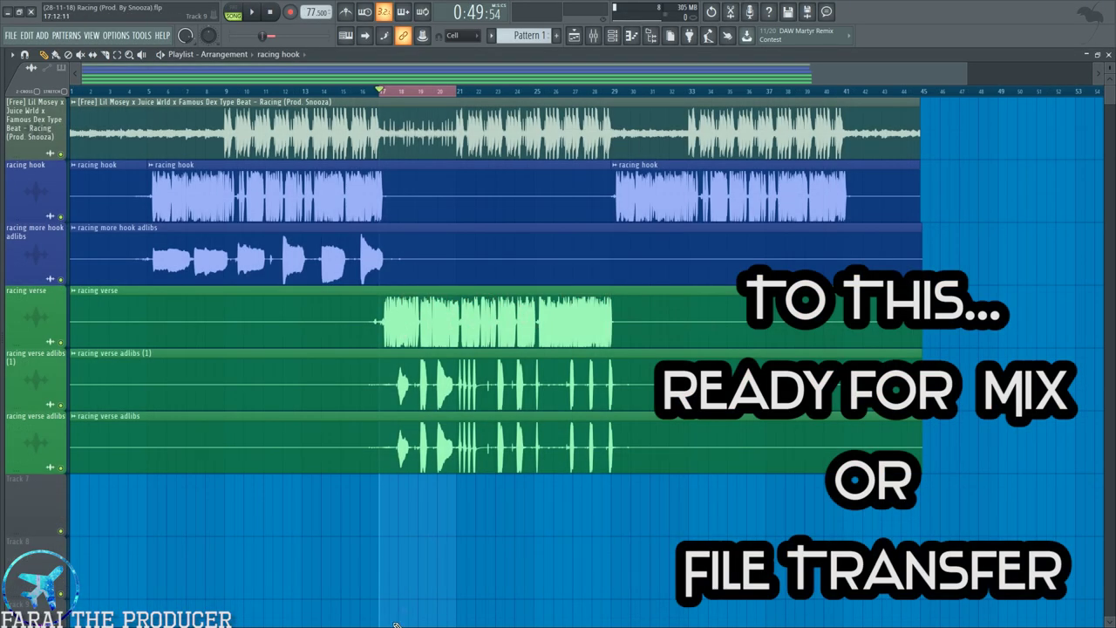
key(F9)
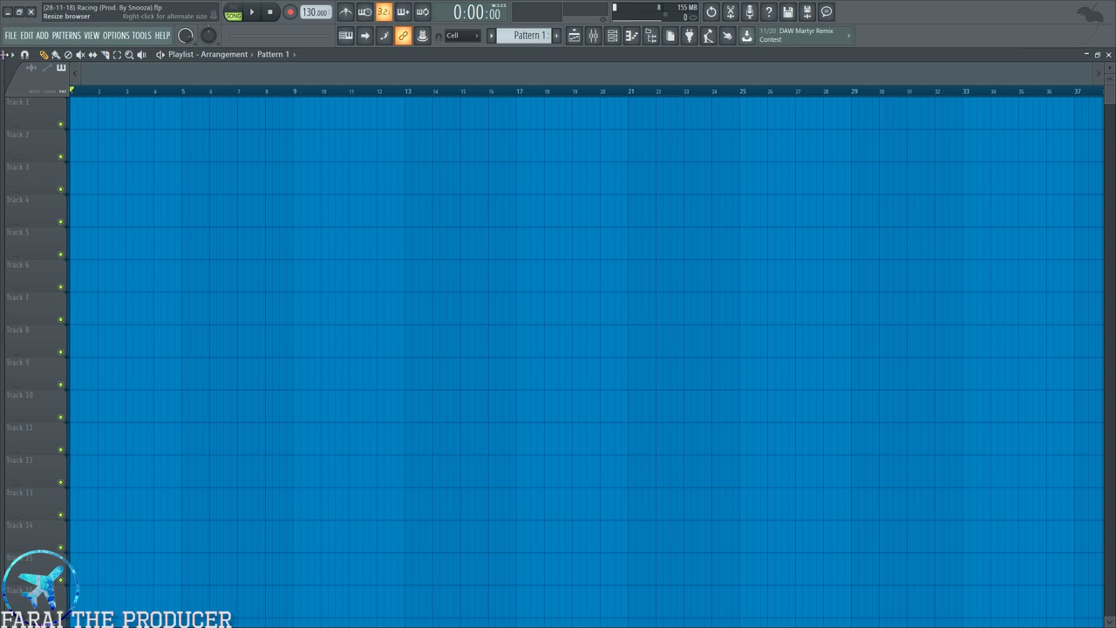
click(14, 39)
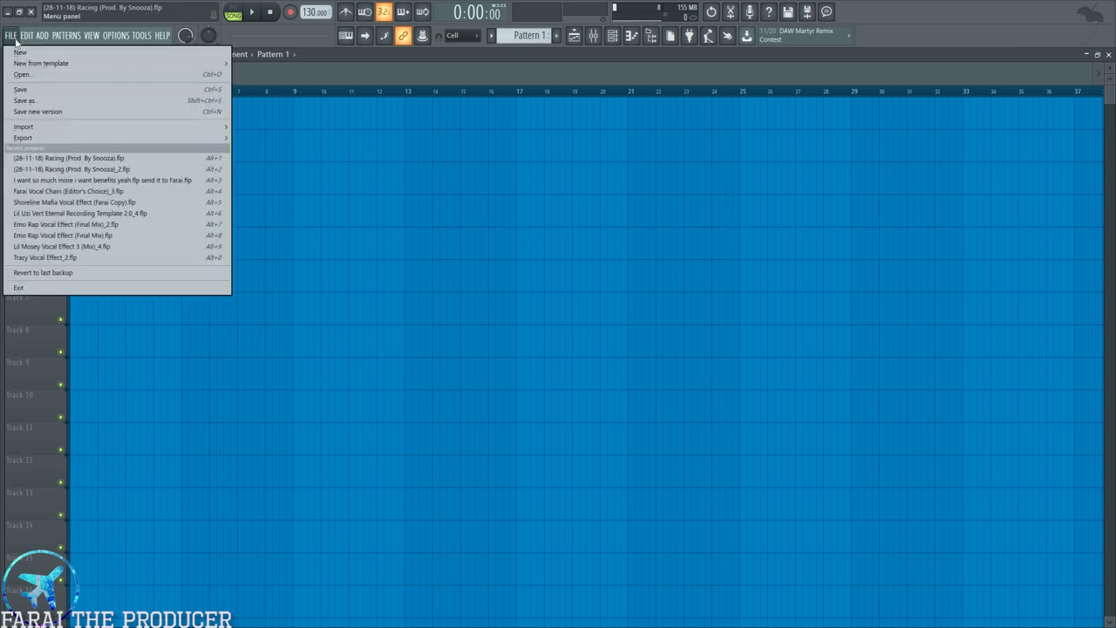
click(25, 100)
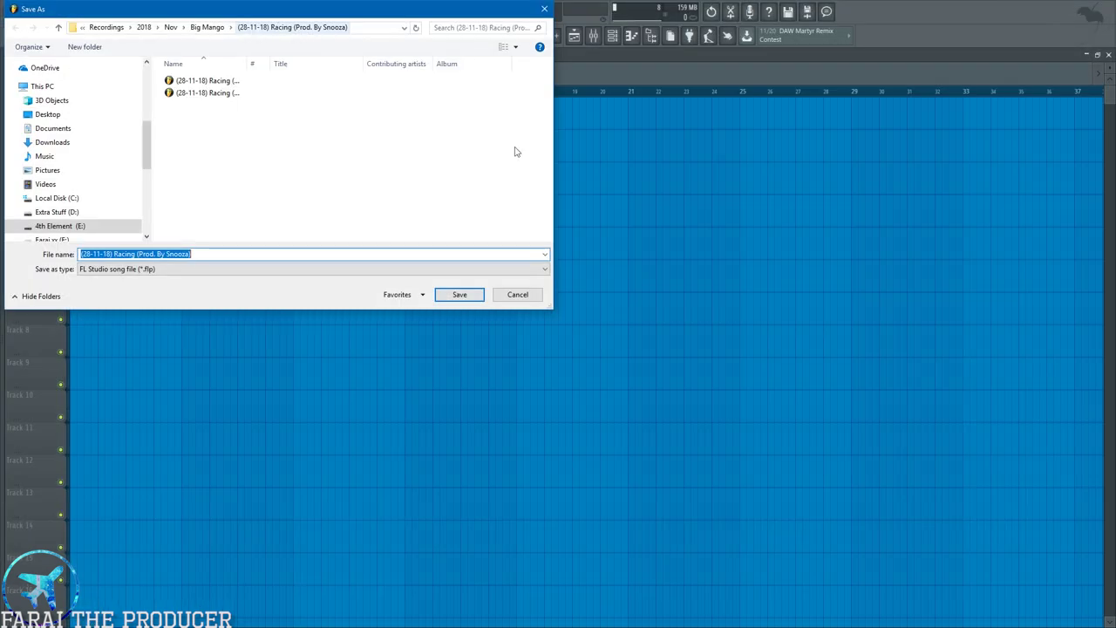
click(530, 296)
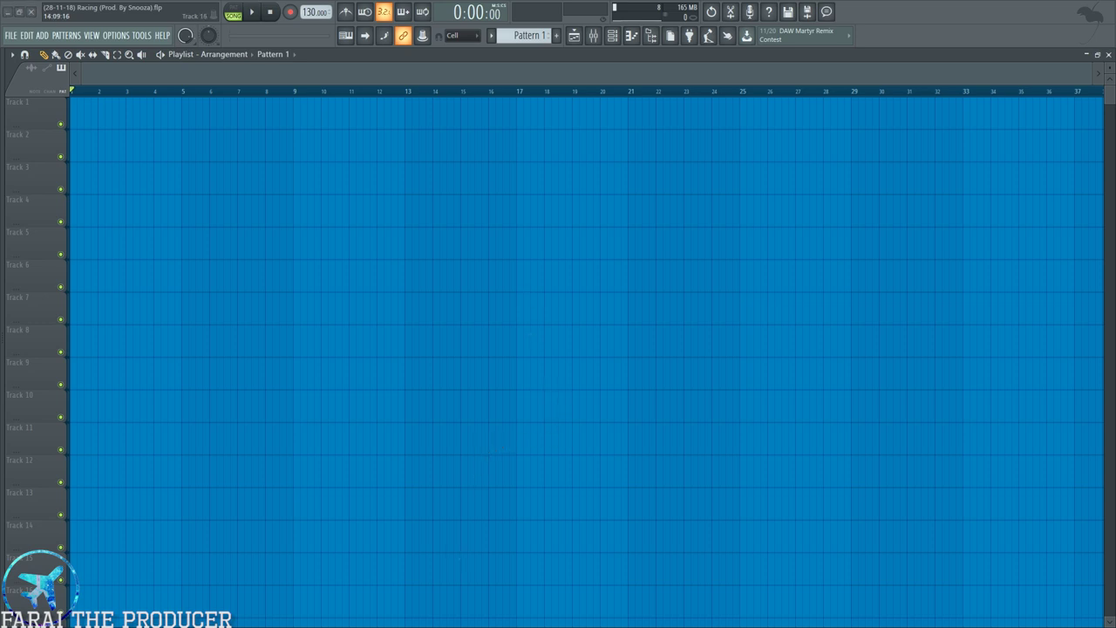
Bring up the song's folder in File Explorer and look over the beat and racing vocal files.
key(alt+Tab)
key(Tab)
key(Tab)
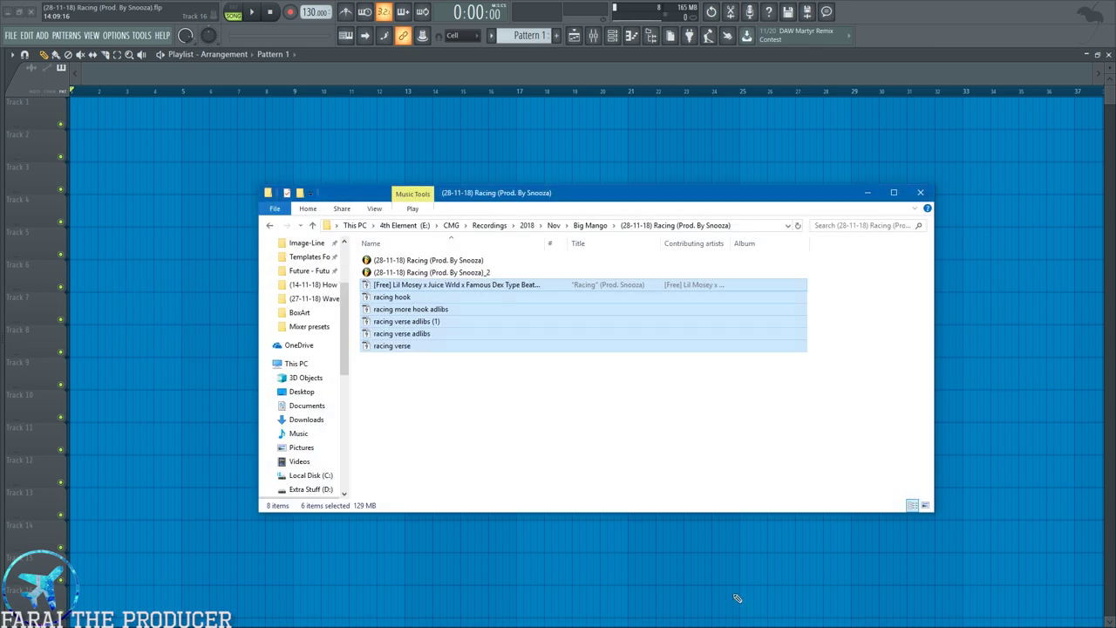
drag(530, 197, 498, 627)
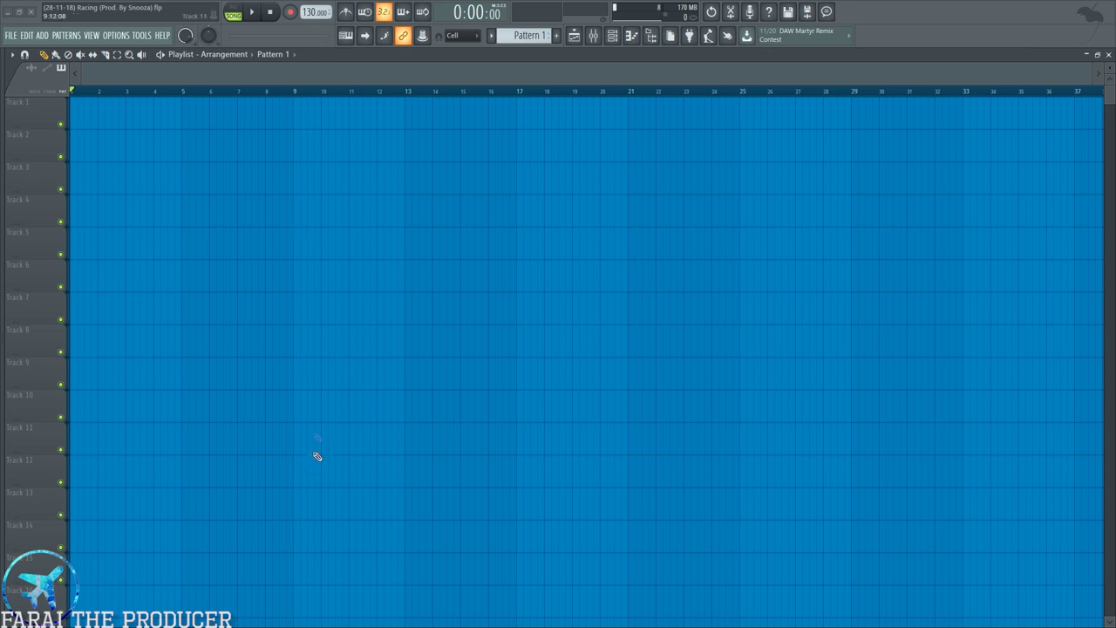
drag(1115, 323, 450, 297)
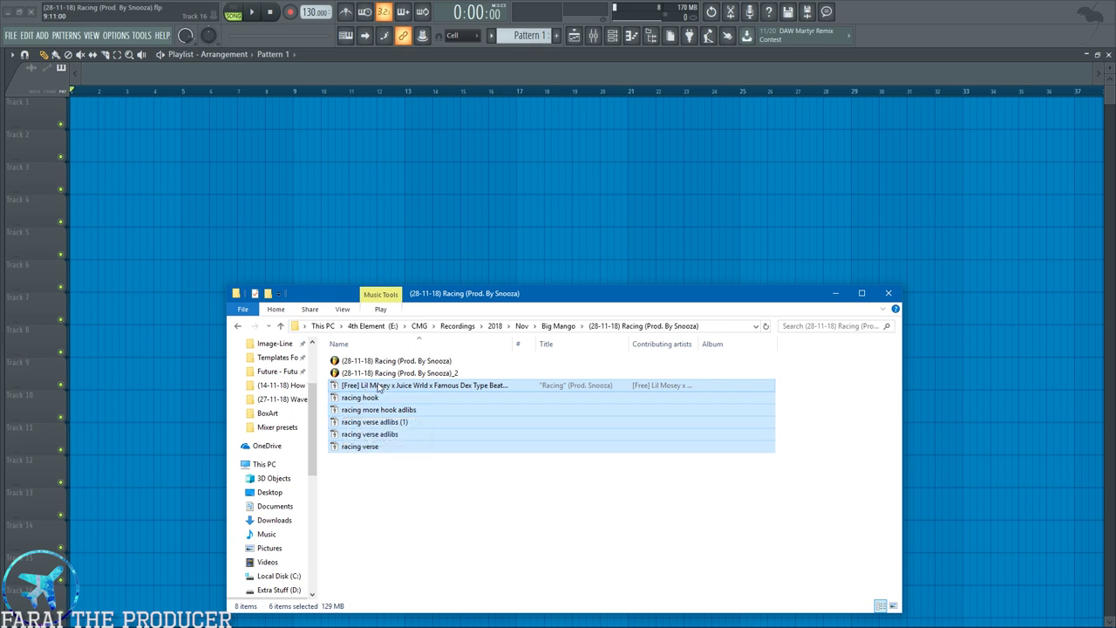
drag(441, 295, 1115, 451)
Switch to MixMeister BPM Analyzer, analyse the tempo of the Lil Mosey type beat file, and close the analyzer.
key(super)
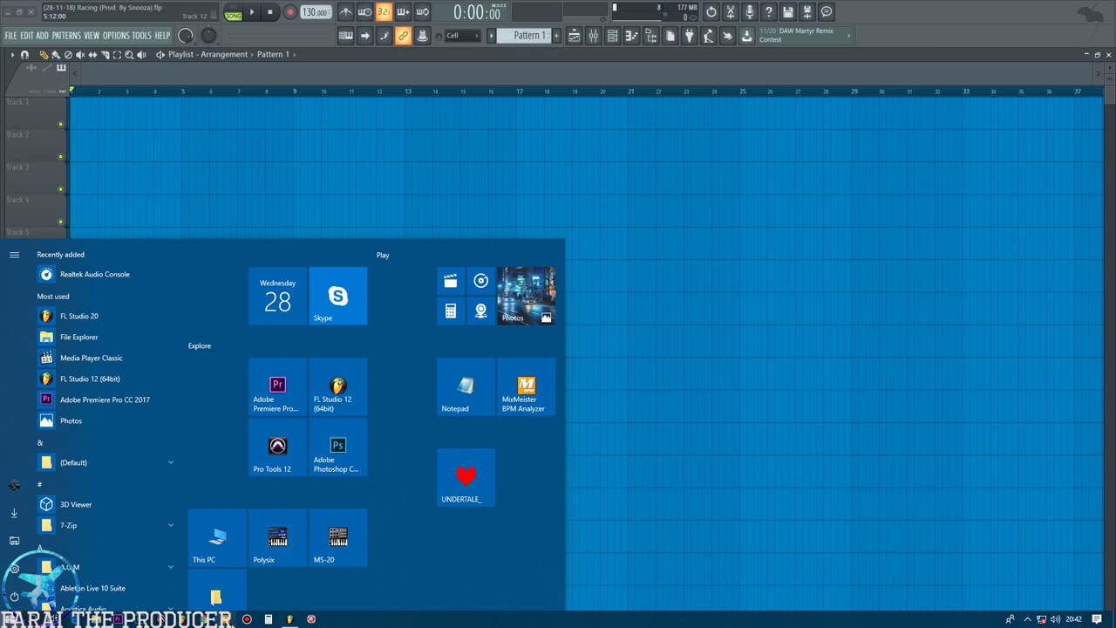
click(313, 455)
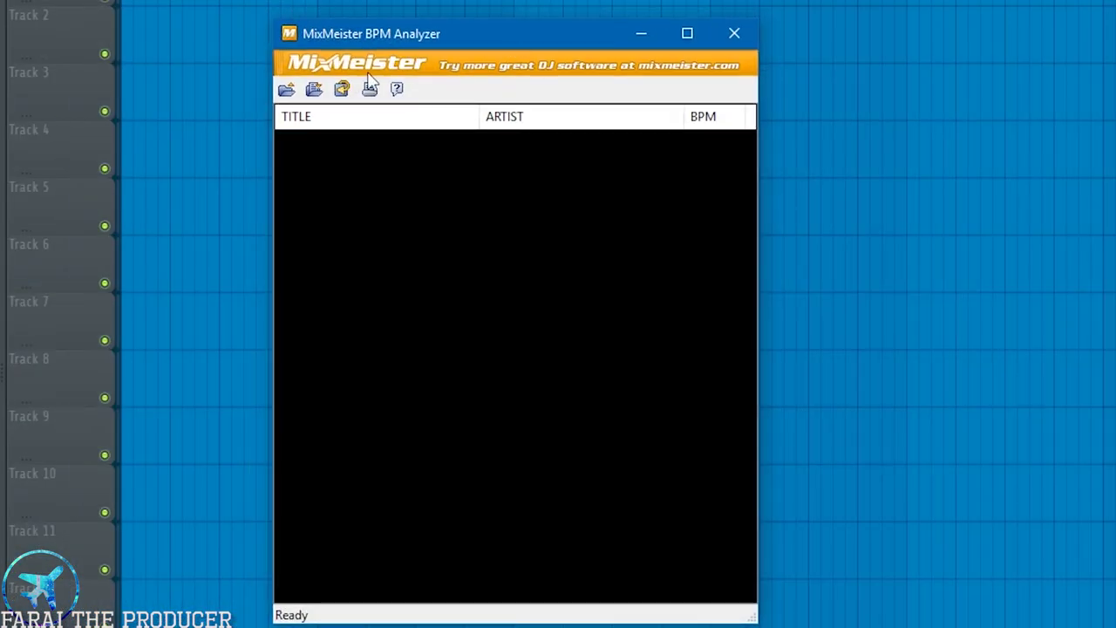
click(564, 68)
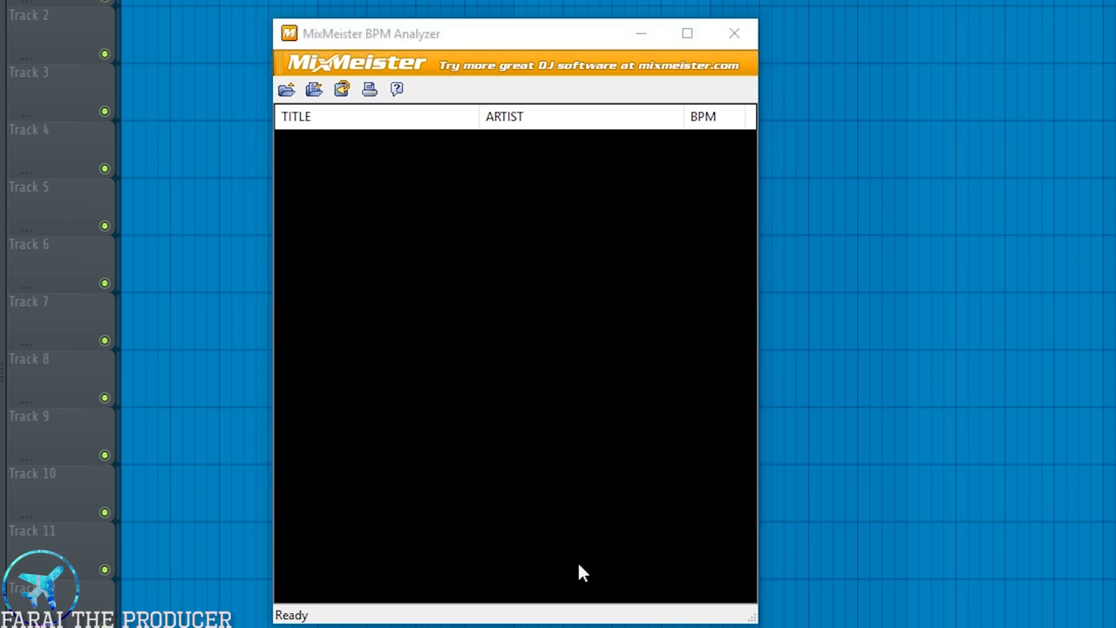
drag(436, 35, 436, 53)
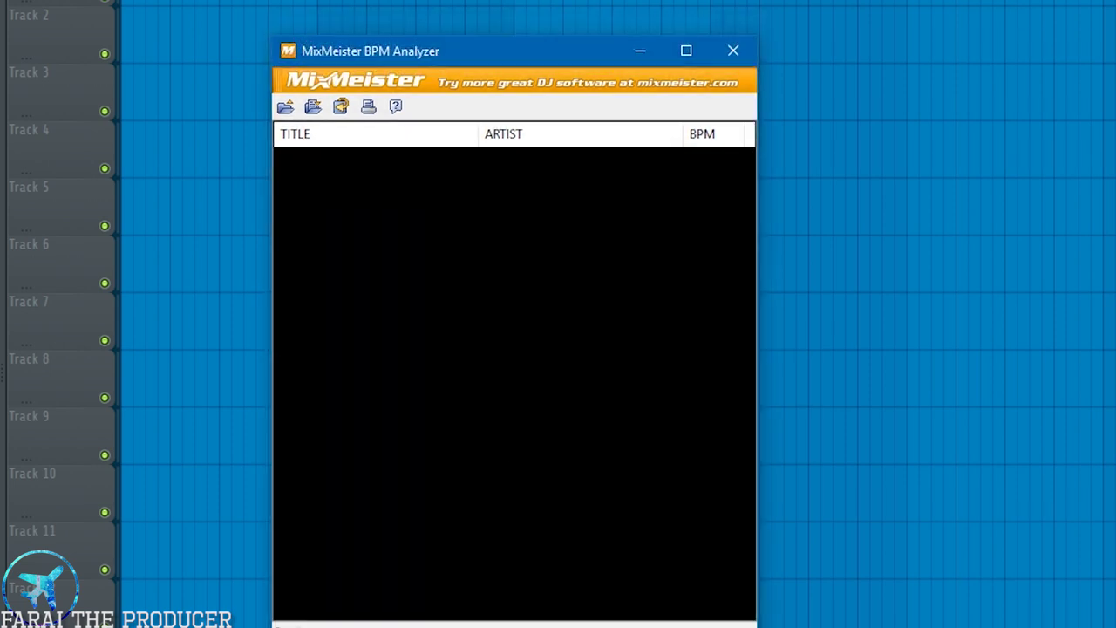
drag(925, 627, 1016, 406)
drag(928, 555, 451, 337)
drag(571, 63, 464, 59)
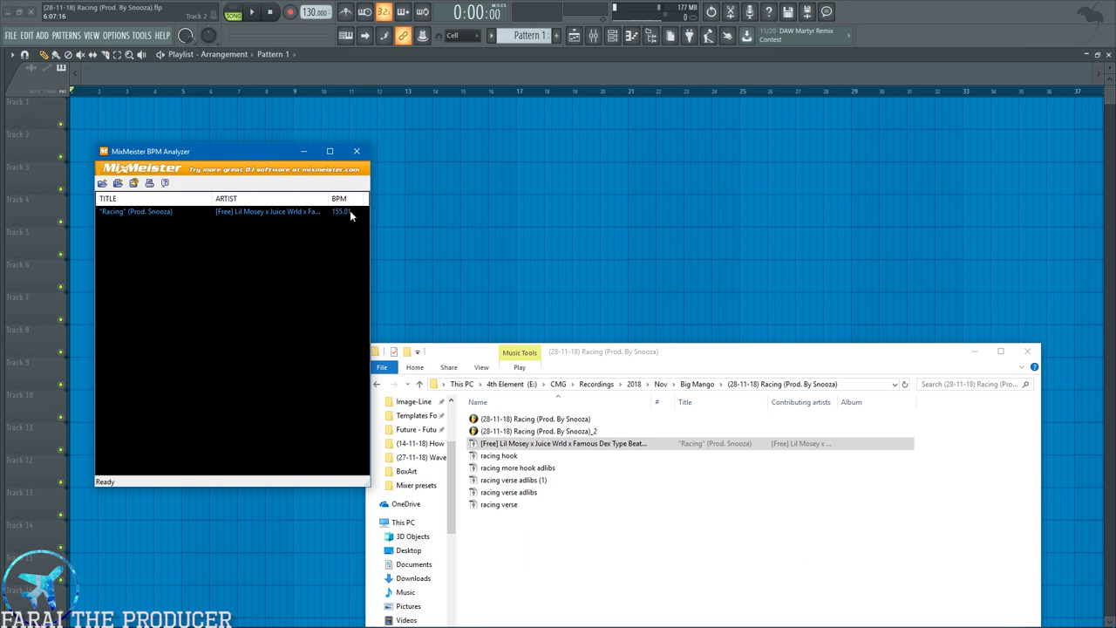
click(357, 152)
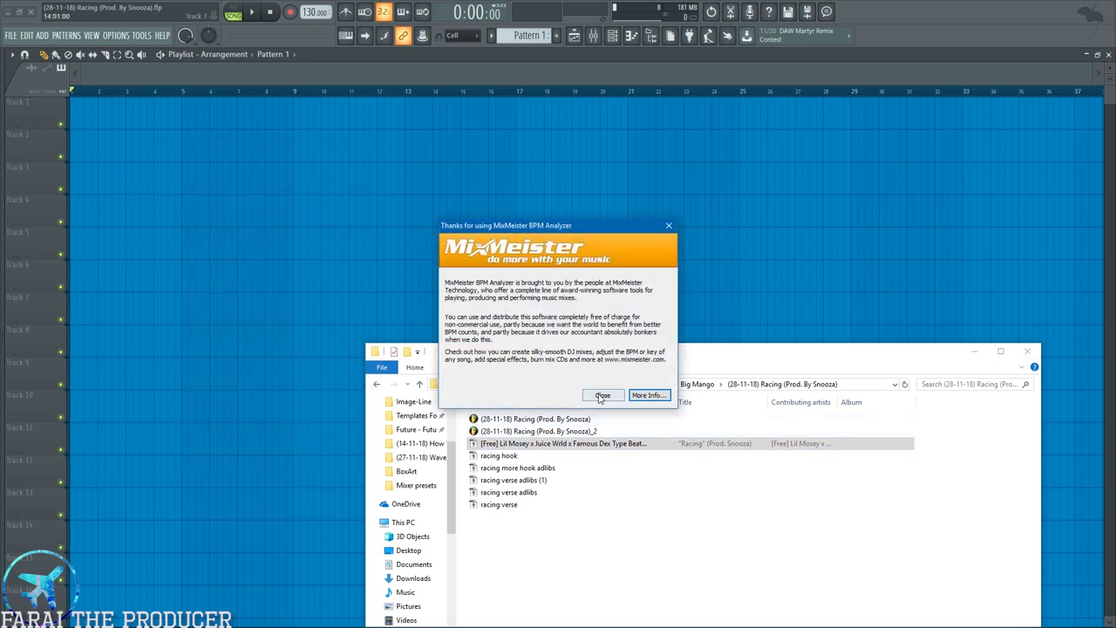
click(602, 397)
Set the project tempo to 77.5 BPM and place the beat and five racing vocal files on separate playlist tracks.
drag(313, 11, 312, 53)
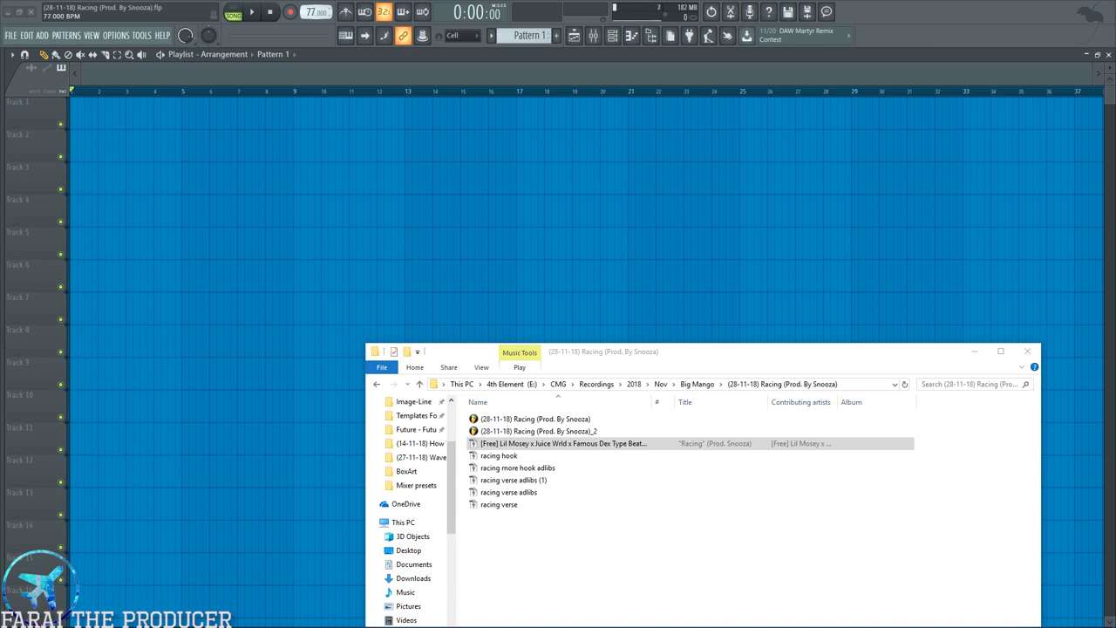
drag(321, 12, 321, 5)
drag(515, 558, 25, 110)
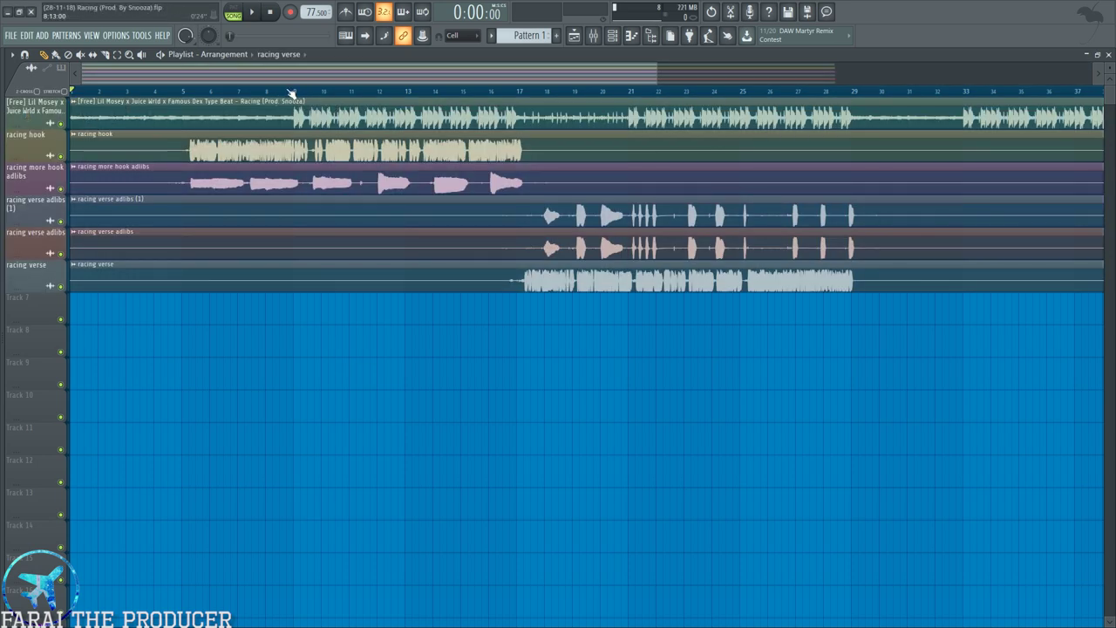
Mark the timeline from bar 1 to bar 9 and examine how closely the beat's drop matches bar 9.
drag(74, 91, 290, 110)
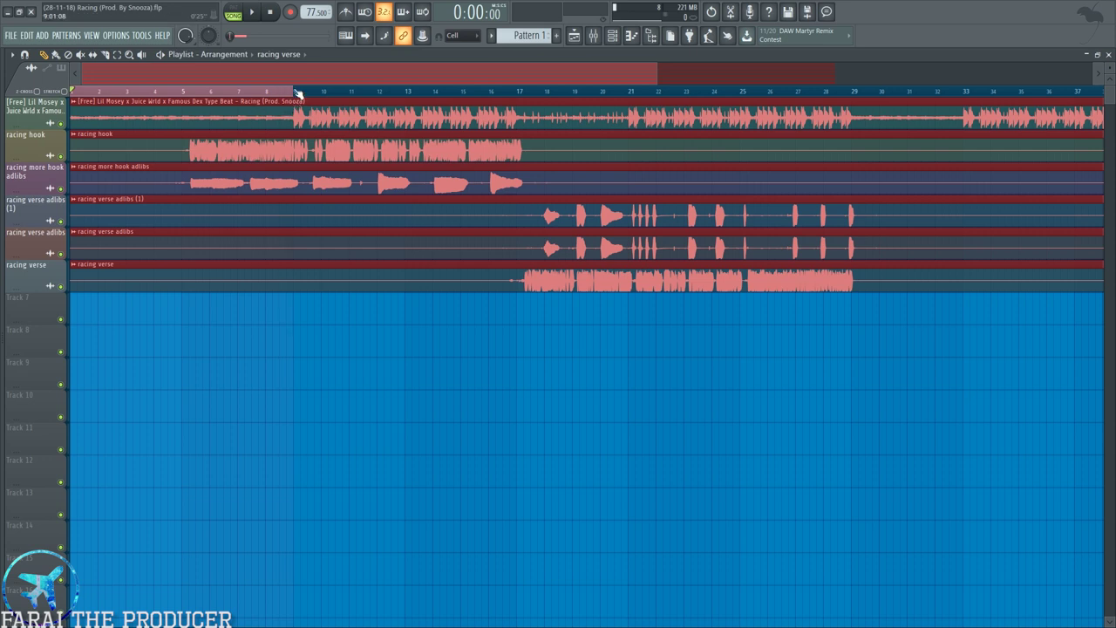
scroll(294, 93, up, 5)
scroll(297, 92, up, 5)
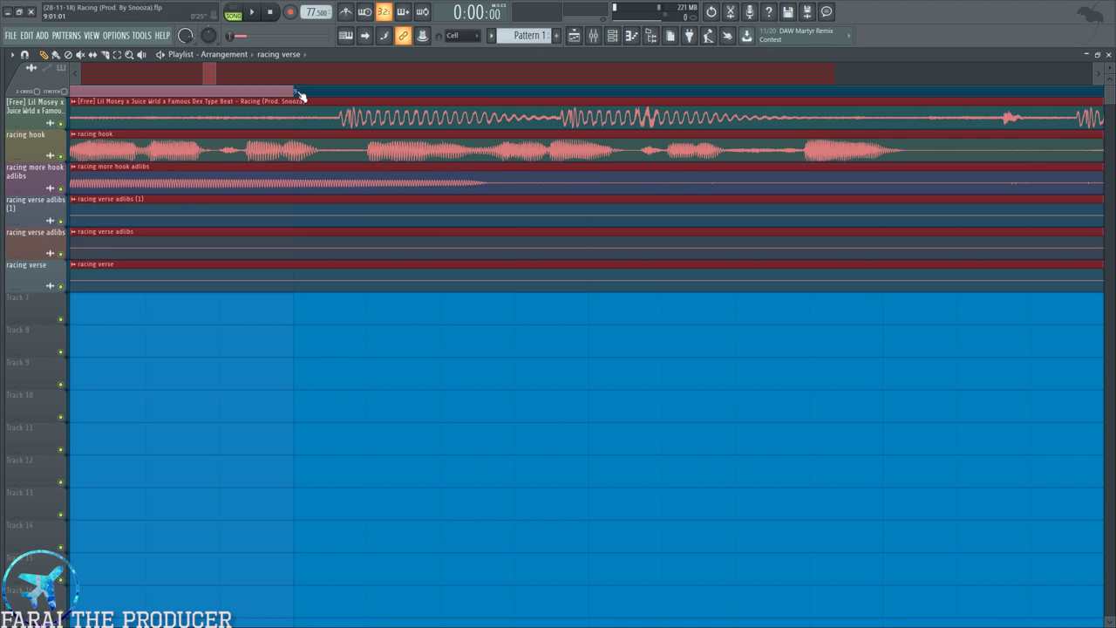
drag(298, 355, 295, 140)
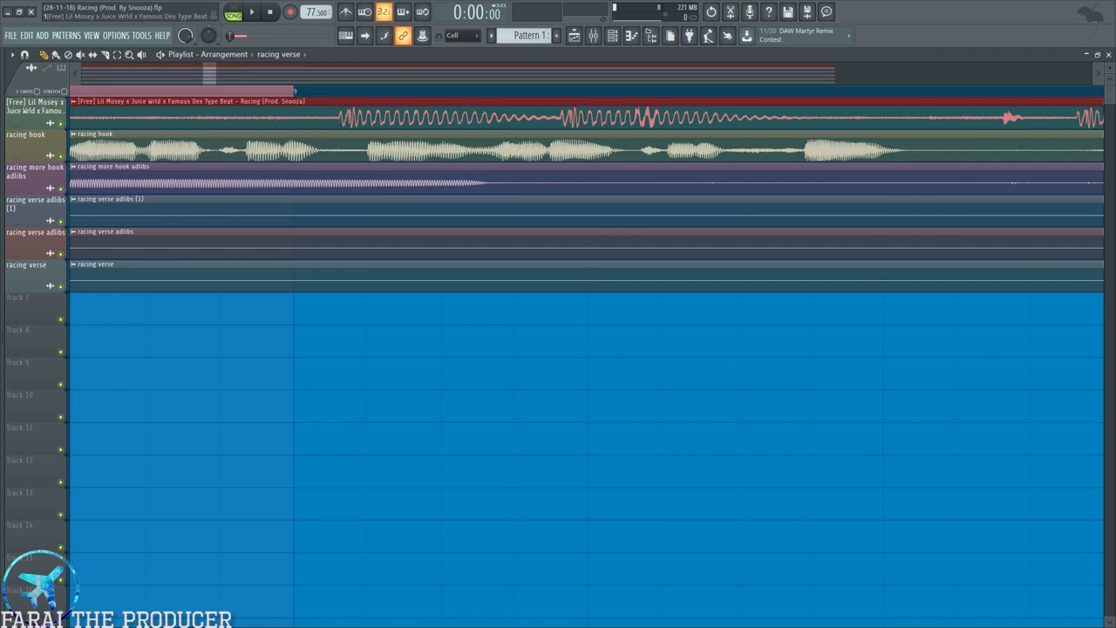
scroll(523, 135, up, 3)
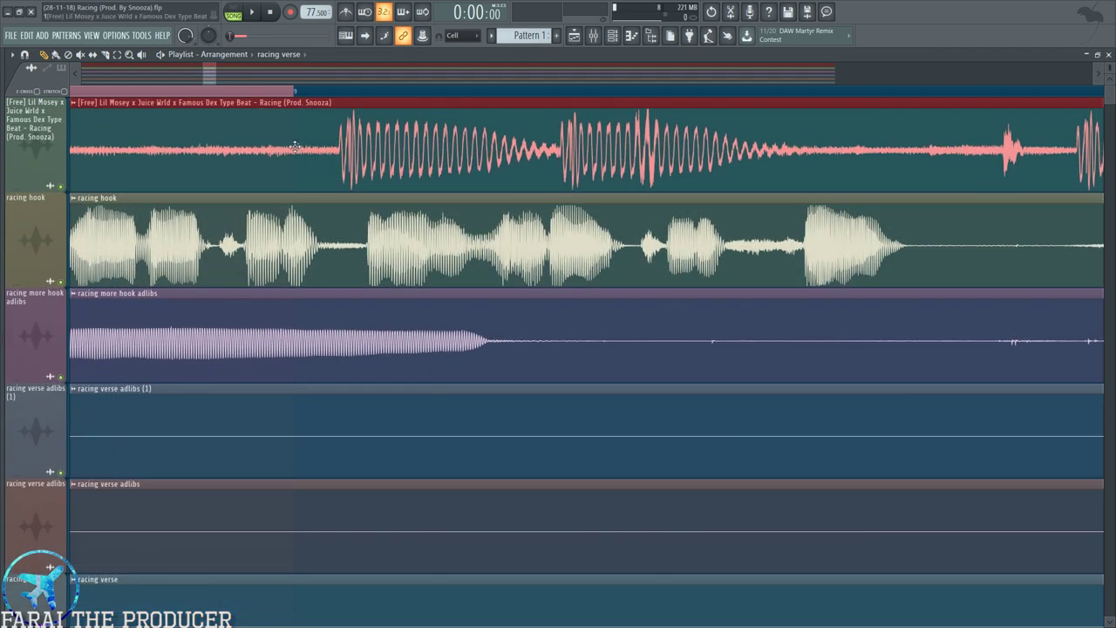
scroll(307, 102, down, 6)
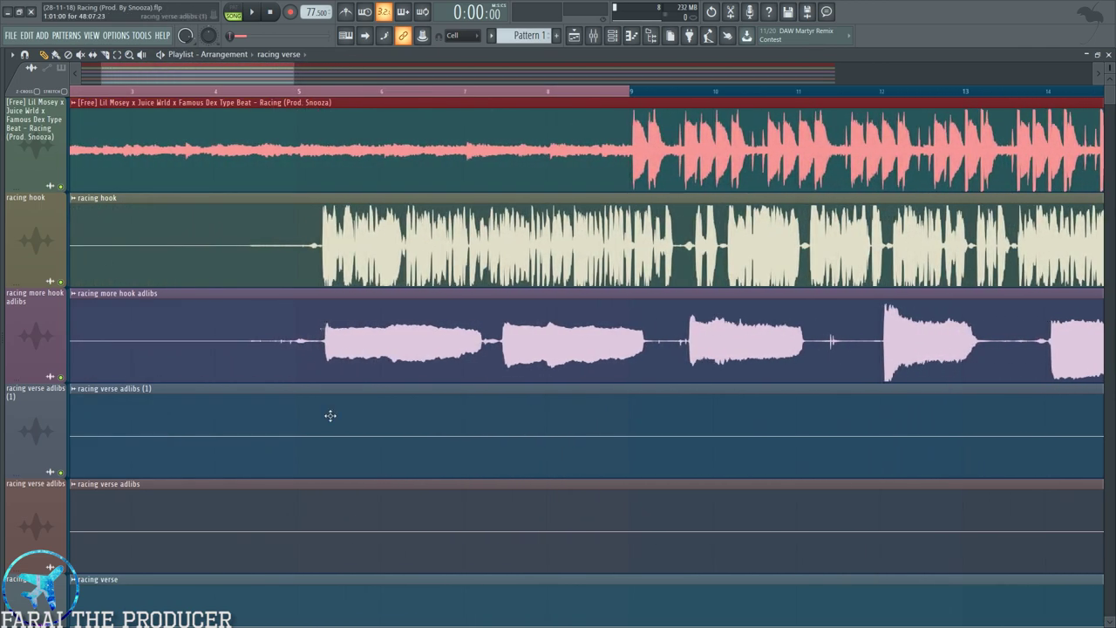
Compare the racing hook and racing more hook adlibs clips with the beat around bar 9, and clear the timeline selection.
drag(431, 294, 648, 319)
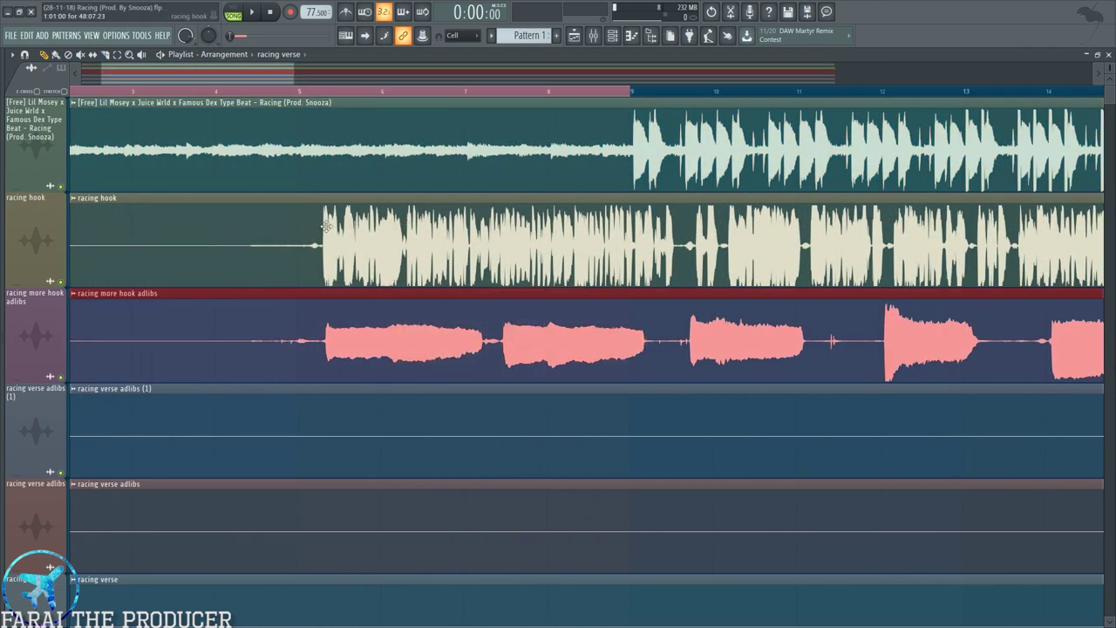
drag(331, 227, 630, 230)
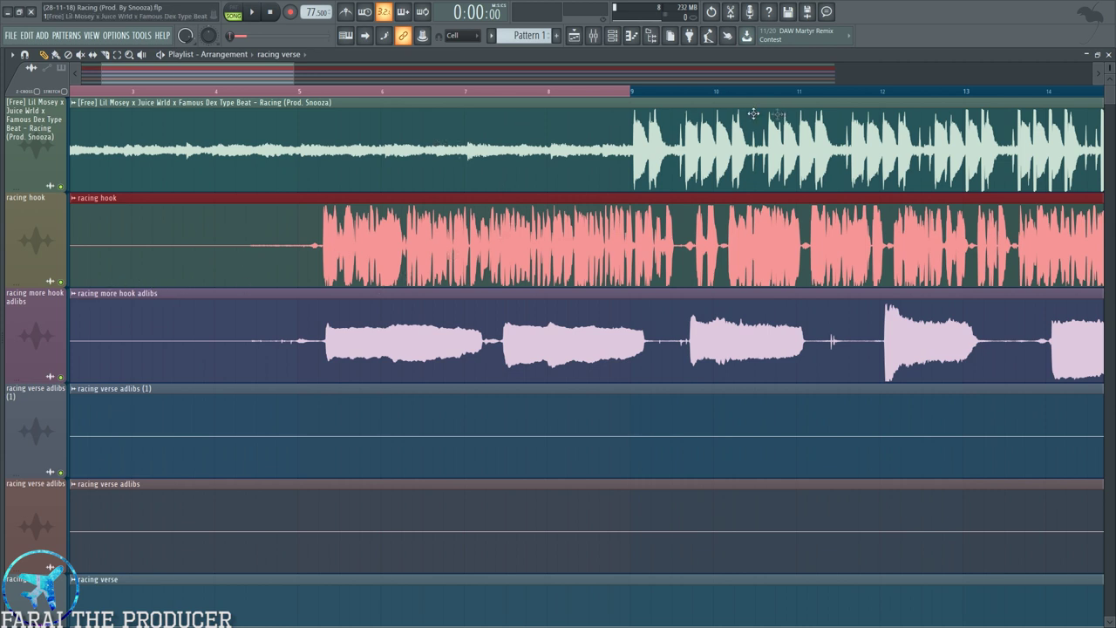
scroll(316, 130, down, 4)
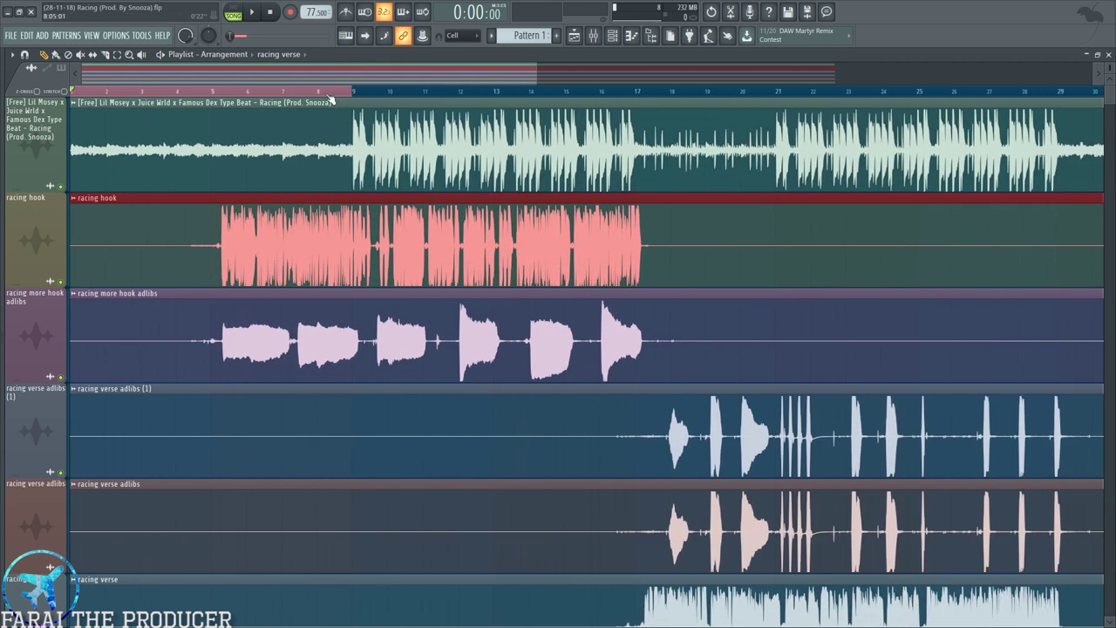
ctrl+click(329, 96)
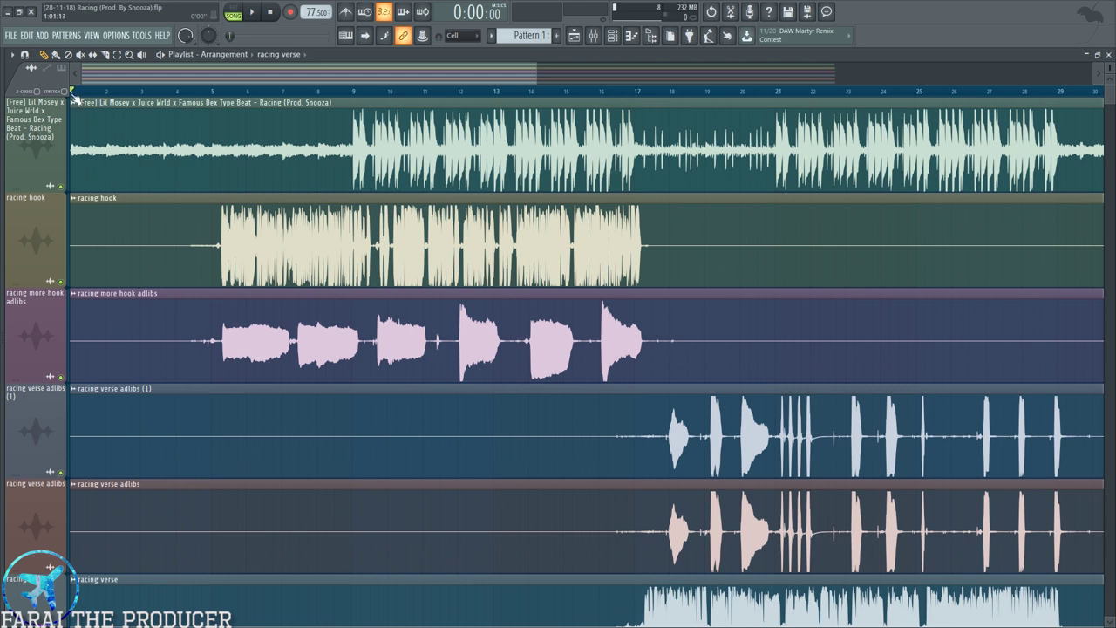
Try to trim the silent gap before the beat from the start of all six clips together.
scroll(75, 98, up, 8)
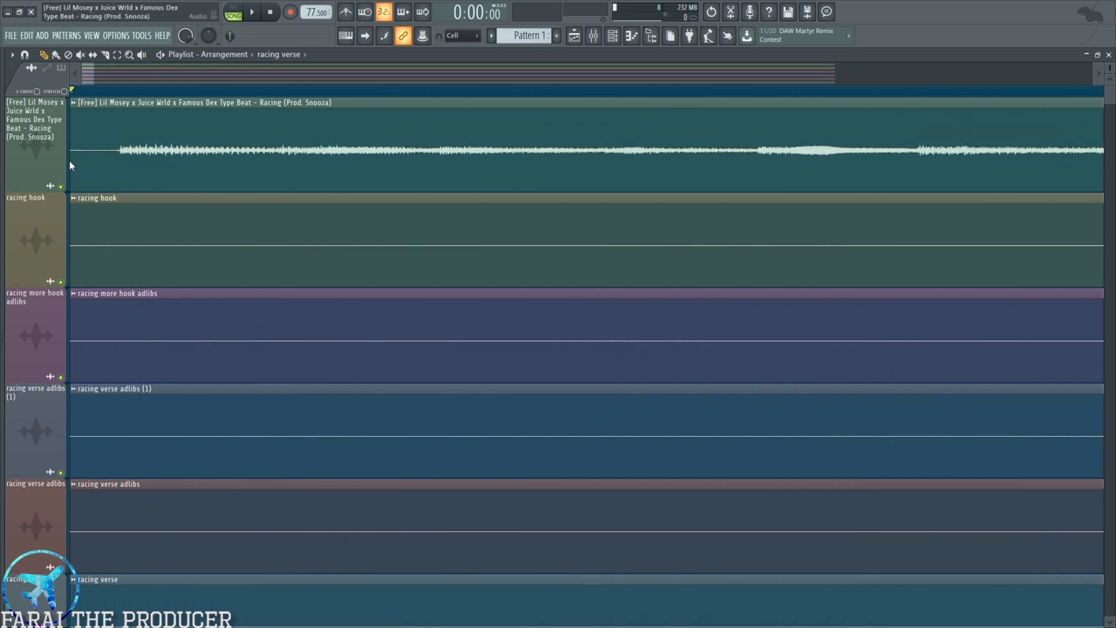
drag(72, 162, 118, 161)
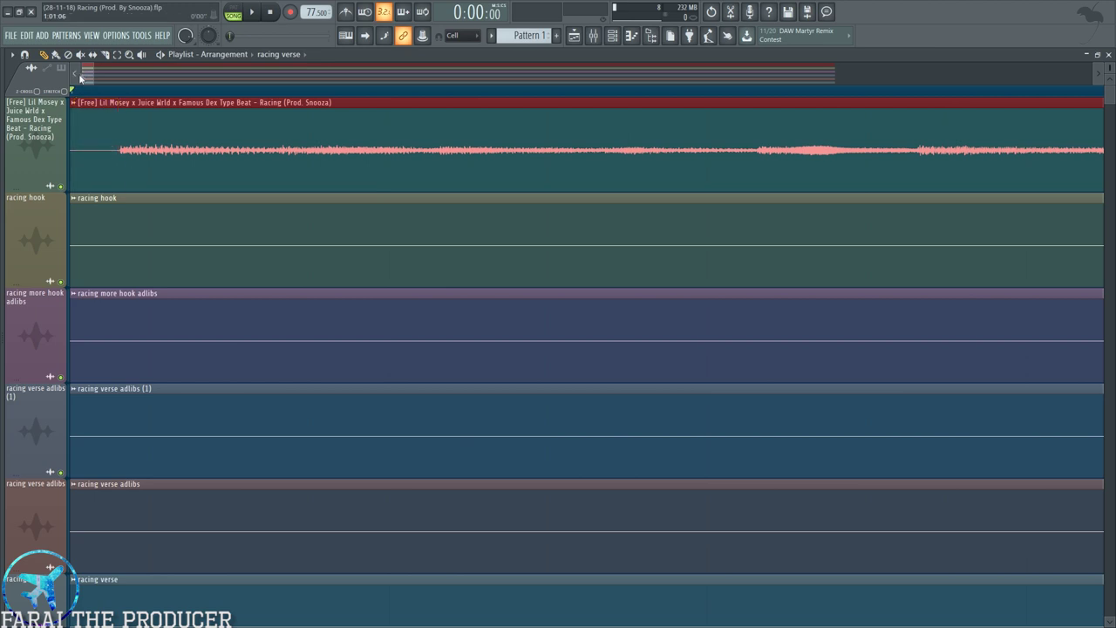
scroll(179, 474, down, 3)
drag(132, 573, 88, 145)
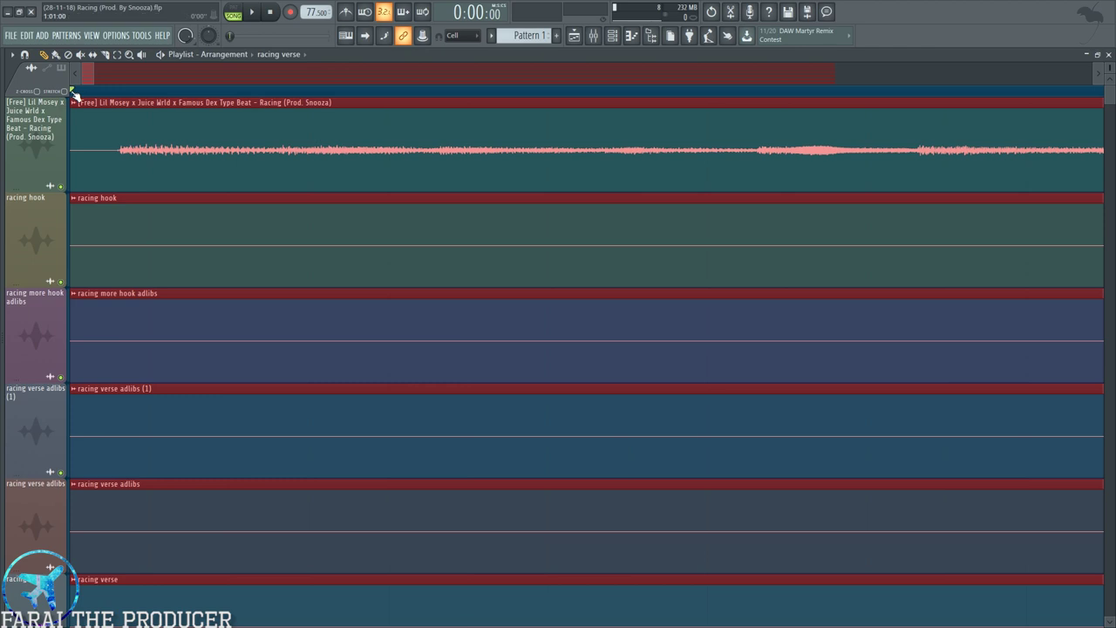
scroll(75, 94, up, 2)
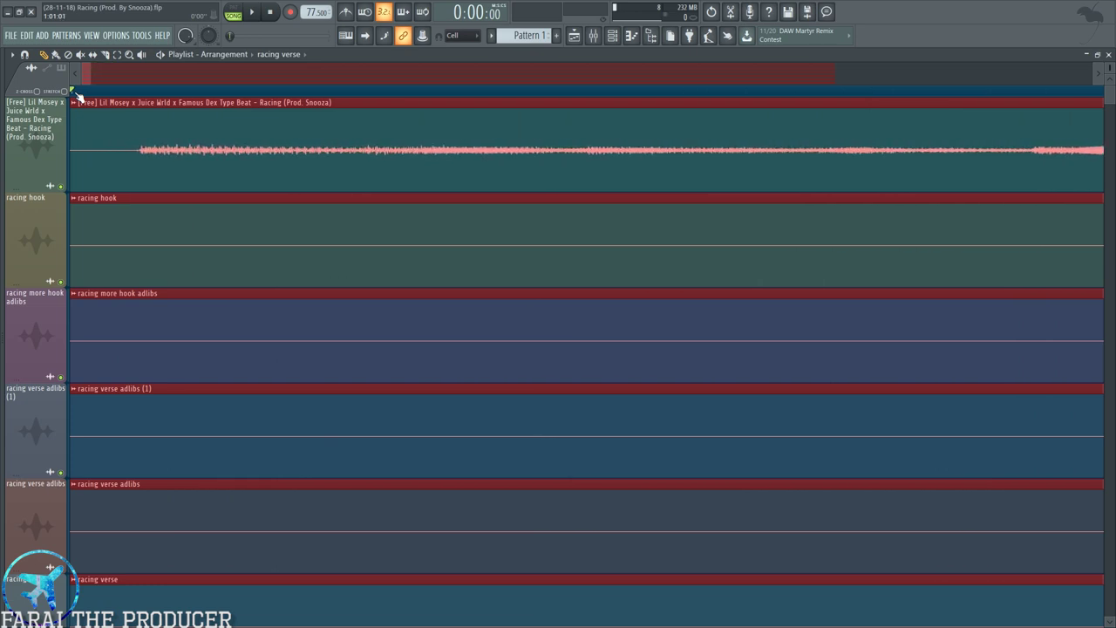
drag(73, 150, 147, 207)
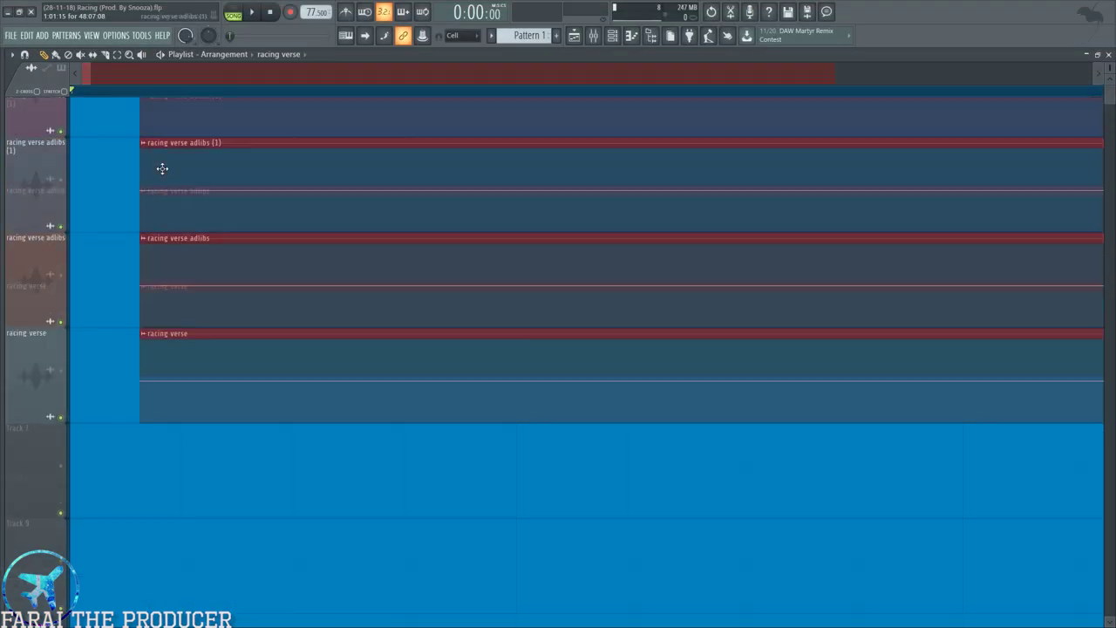
Undo the trim at the start of the clips.
key(ctrl+z)
key(ctrl+alt+z)
key(ctrl+alt+z)
scroll(162, 168, down, 4)
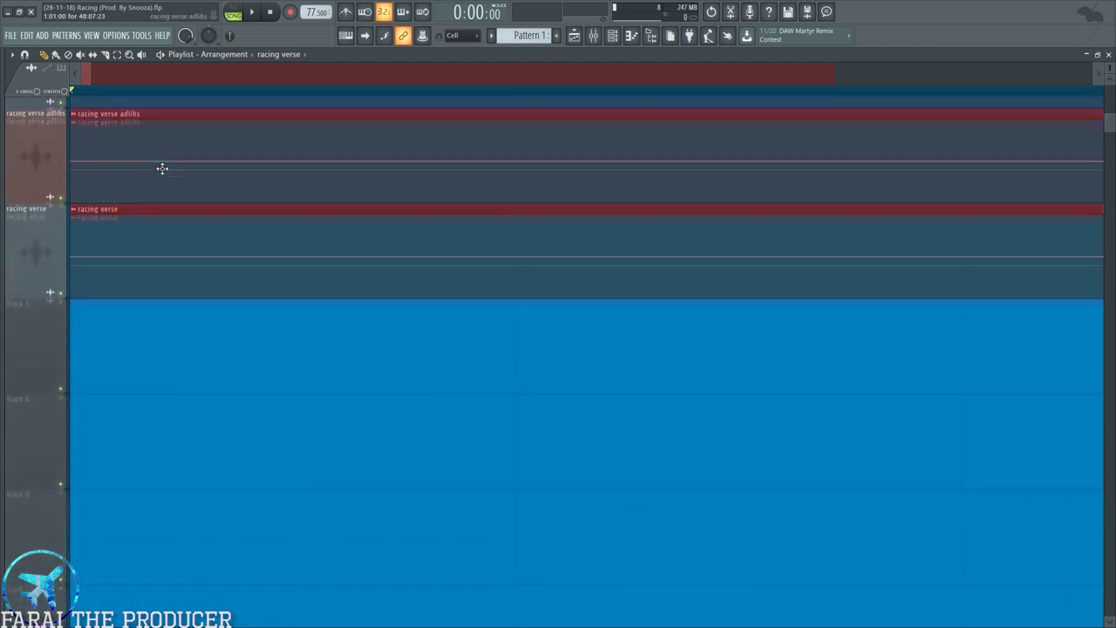
scroll(162, 168, up, 1)
ctrl+drag(150, 479, 131, 7)
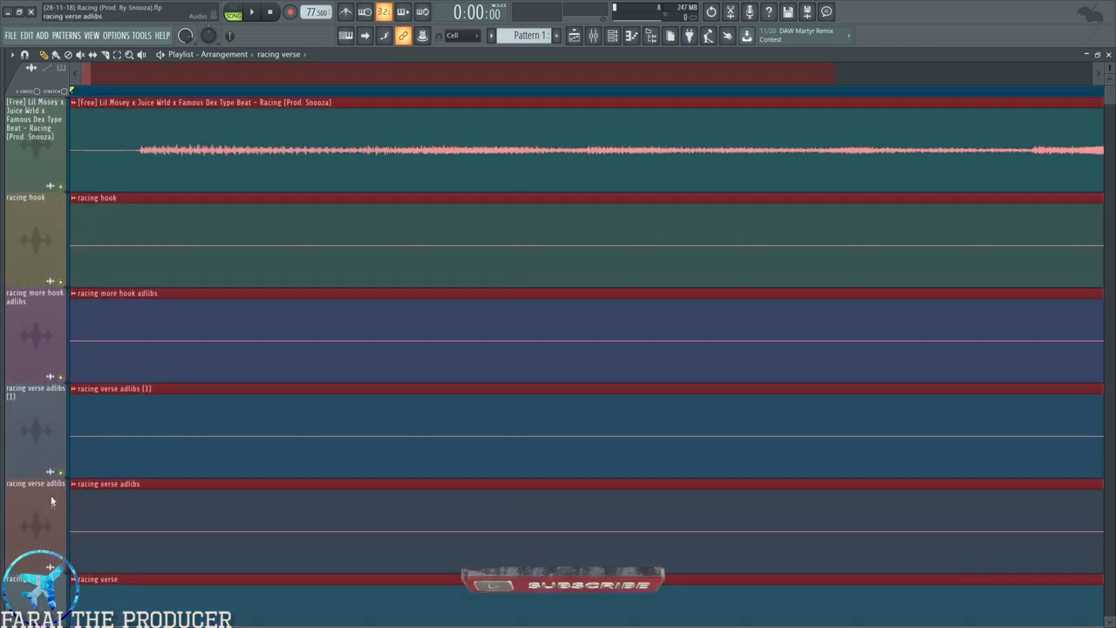
scroll(117, 274, down, 3)
scroll(116, 274, down, 2)
right_click(116, 274)
key(ctrl+z)
right_click(116, 274)
key(ctrl+z)
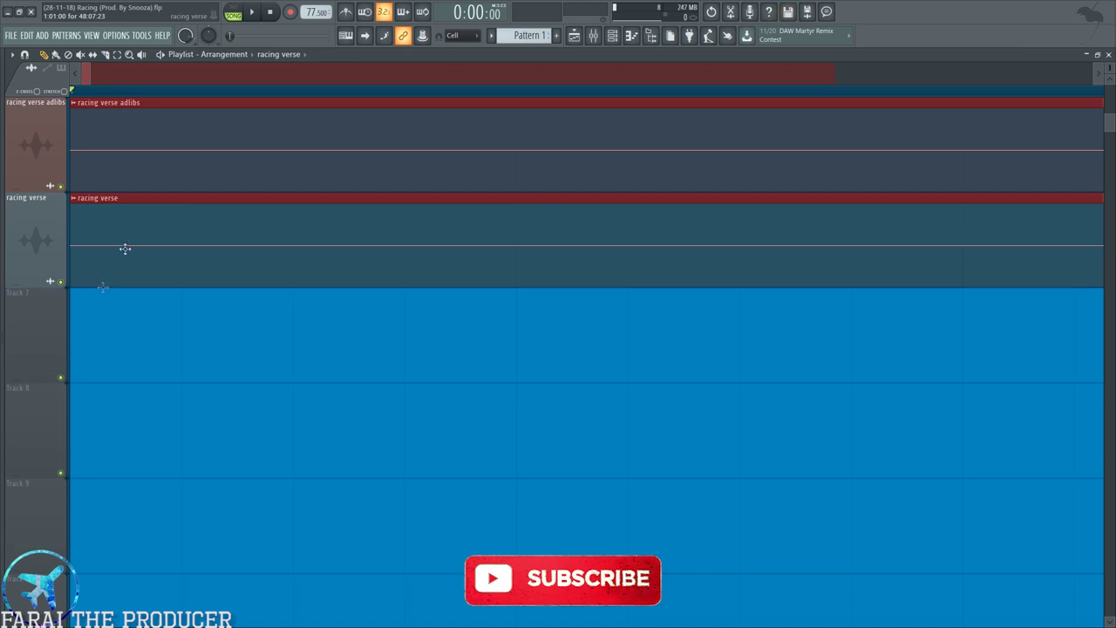
With all six clips selected, trim the silent gap before the beat from their starts and move them back to bar 1.
scroll(197, 248, up, 3)
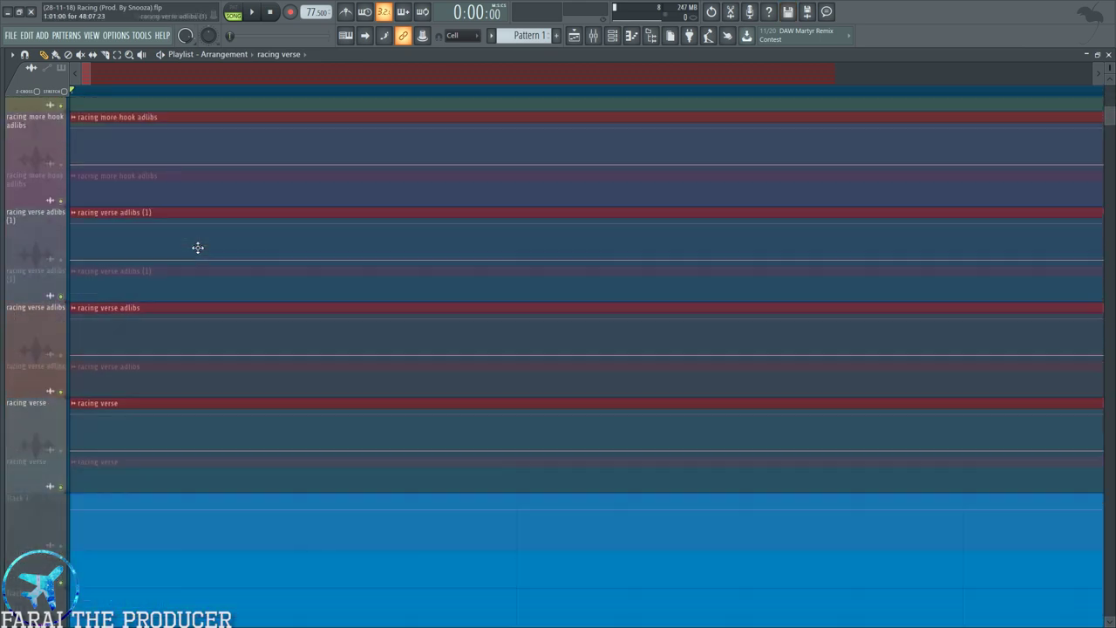
scroll(196, 251, down, 2)
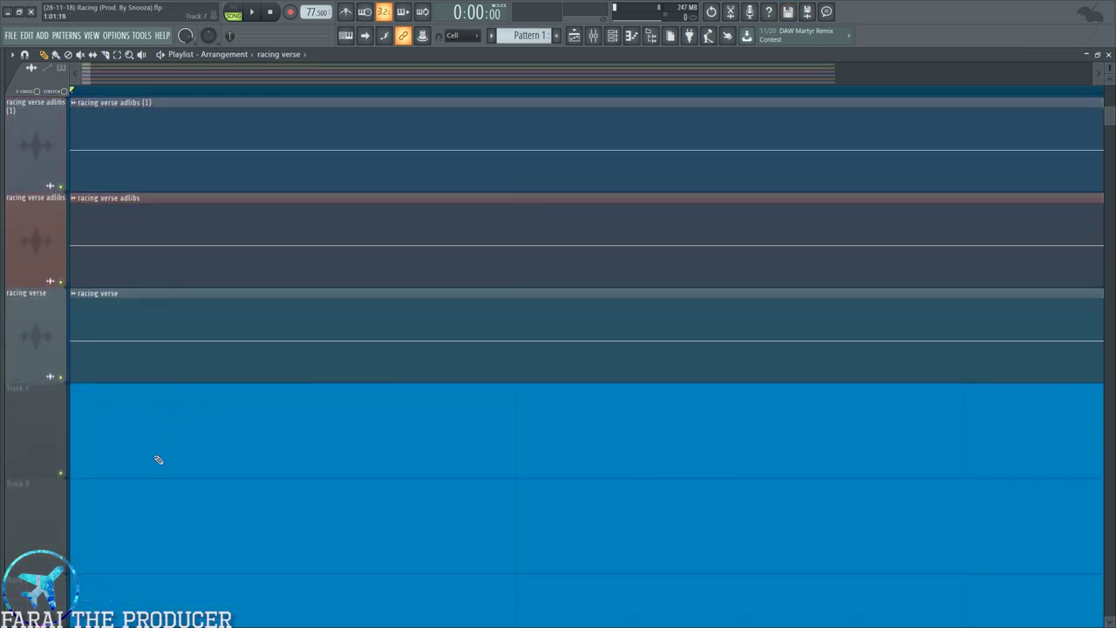
drag(153, 476, 117, 7)
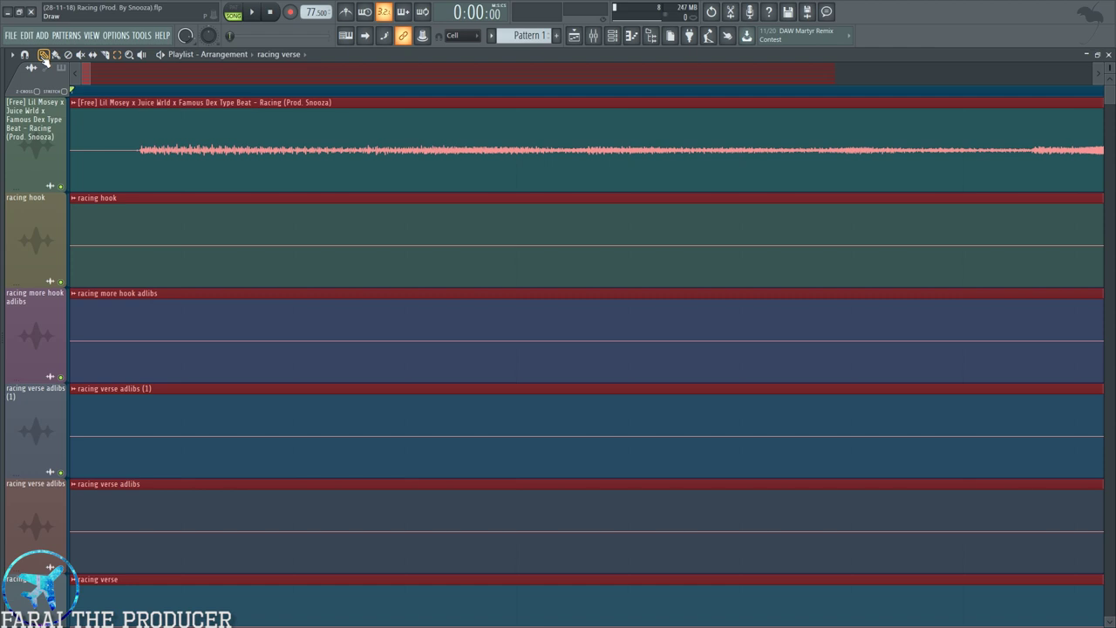
scroll(300, 170, down, 5)
scroll(301, 171, up, 5)
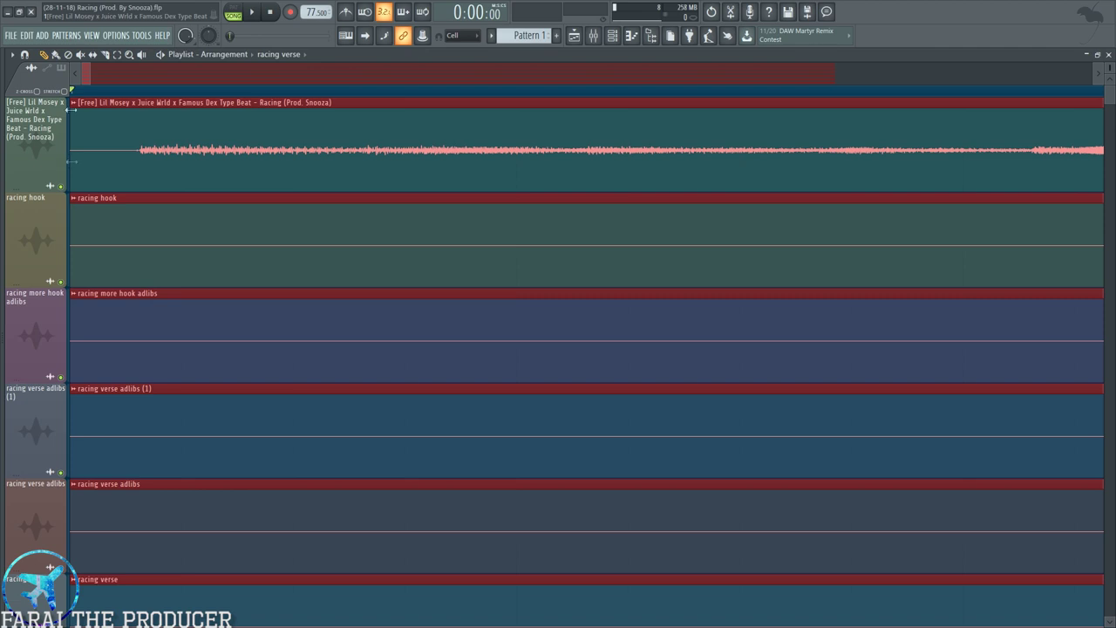
drag(73, 176, 139, 181)
drag(209, 165, 140, 166)
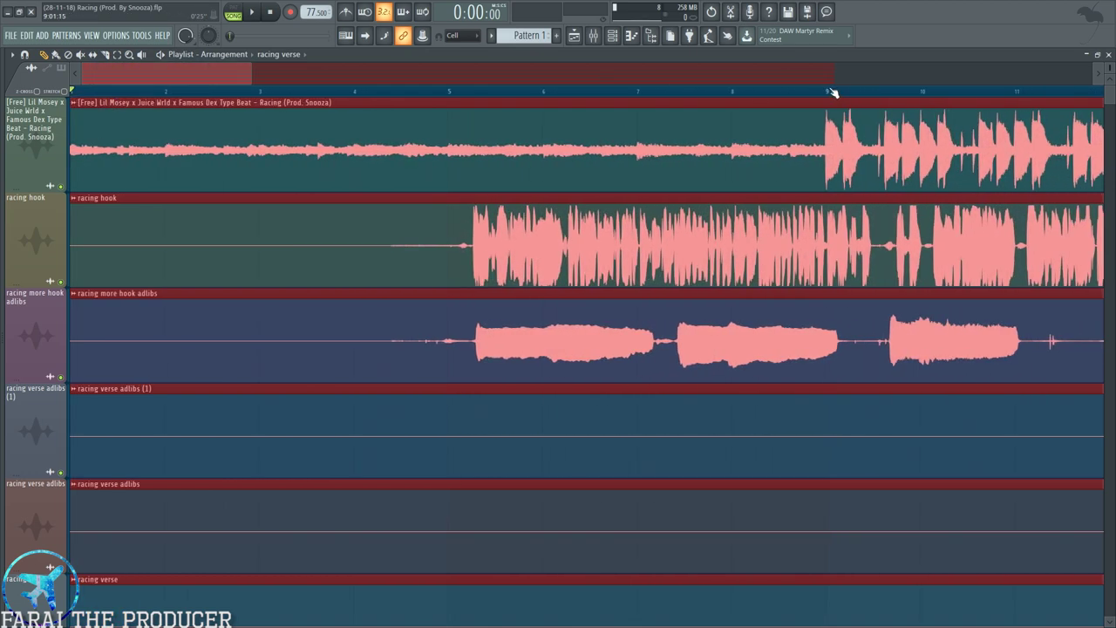
Set the playback position to bar 9 and examine how closely the beat's drop lines up with that bar.
click(828, 91)
scroll(829, 92, up, 5)
scroll(833, 93, up, 3)
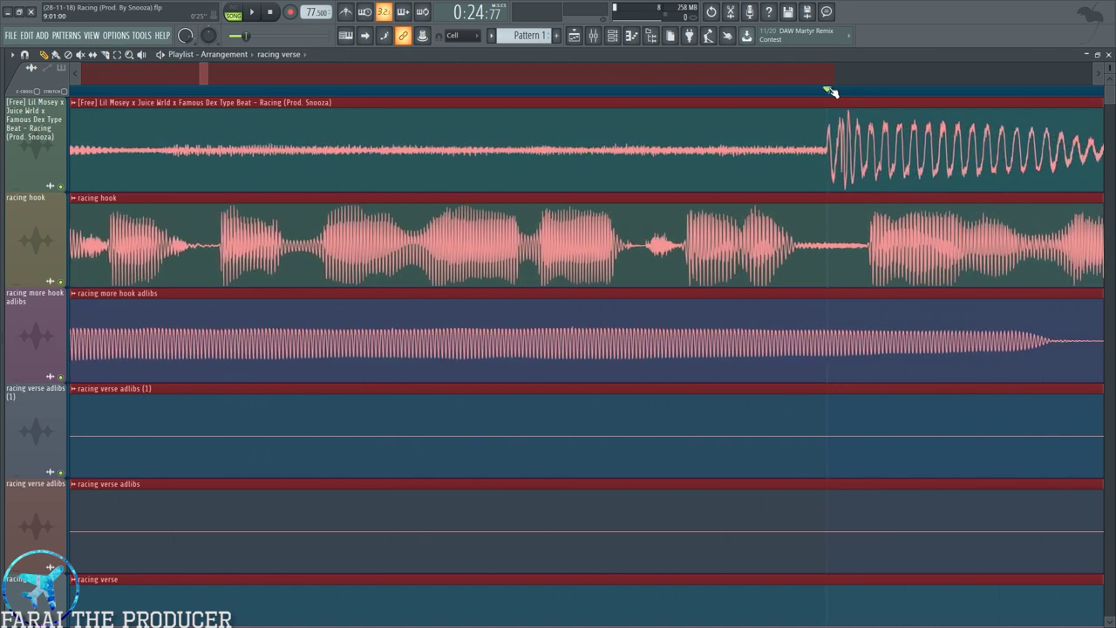
scroll(833, 92, down, 6)
scroll(833, 92, down, 6)
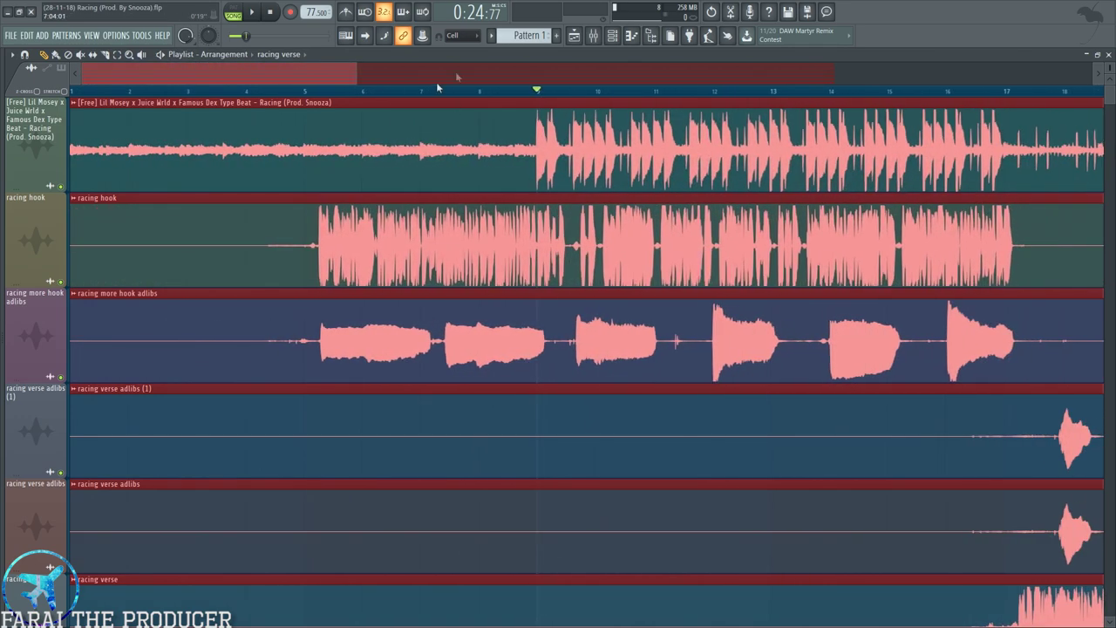
Mark bars 9 to 17, 1 to 9 and 17 to 21 in turn to check the song sections against the grid, and deselect the clips.
drag(374, 93, 663, 103)
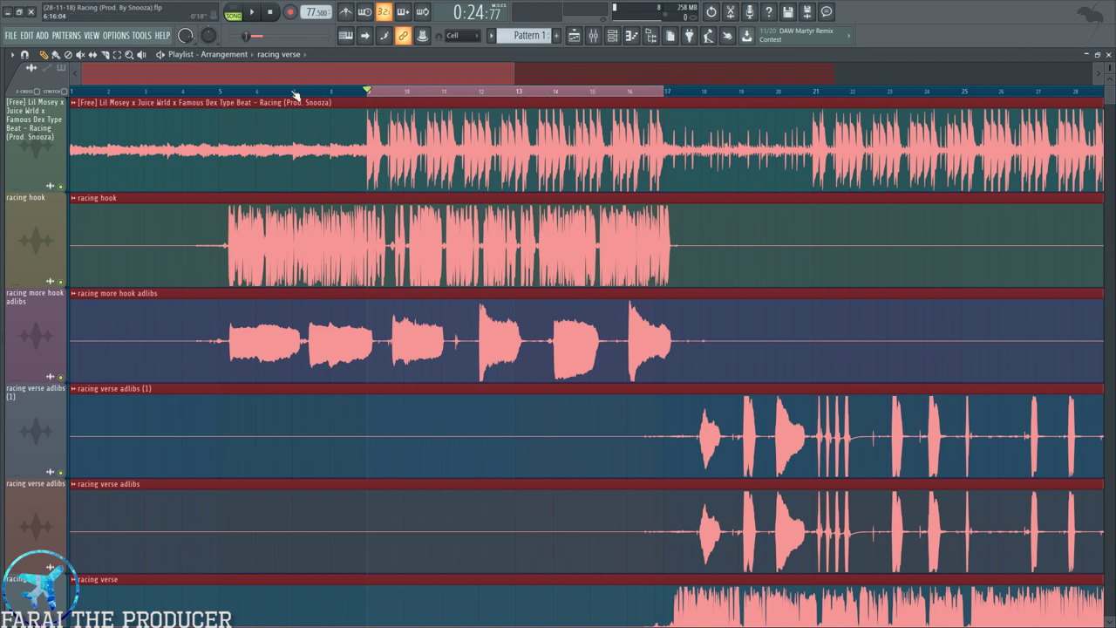
click(364, 94)
drag(370, 93, 5, 103)
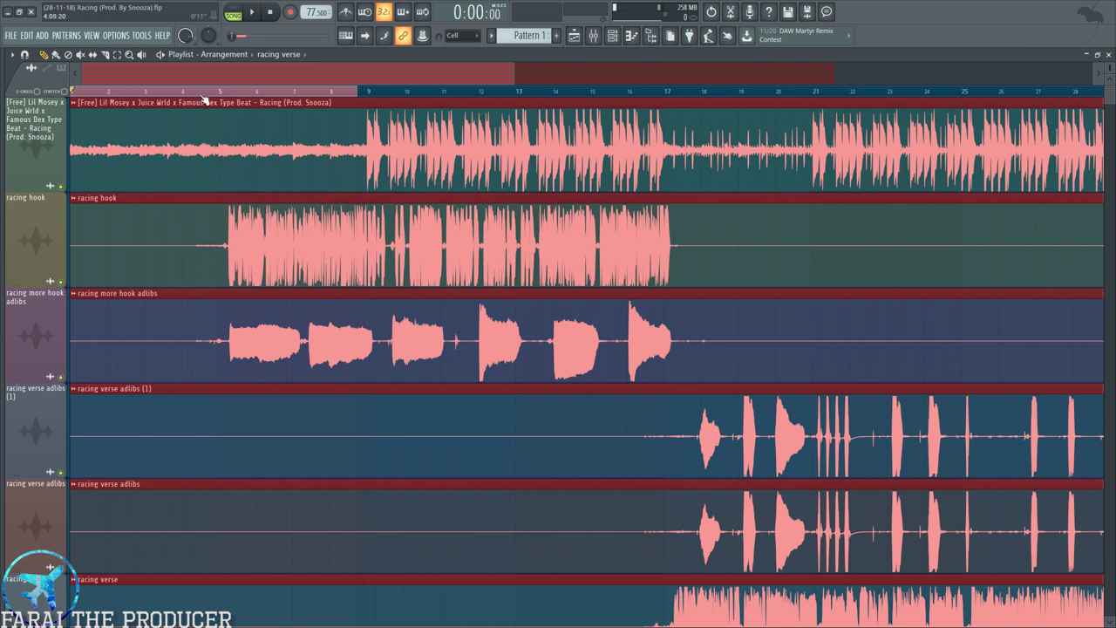
ctrl+click(371, 95)
key(ctrl+a)
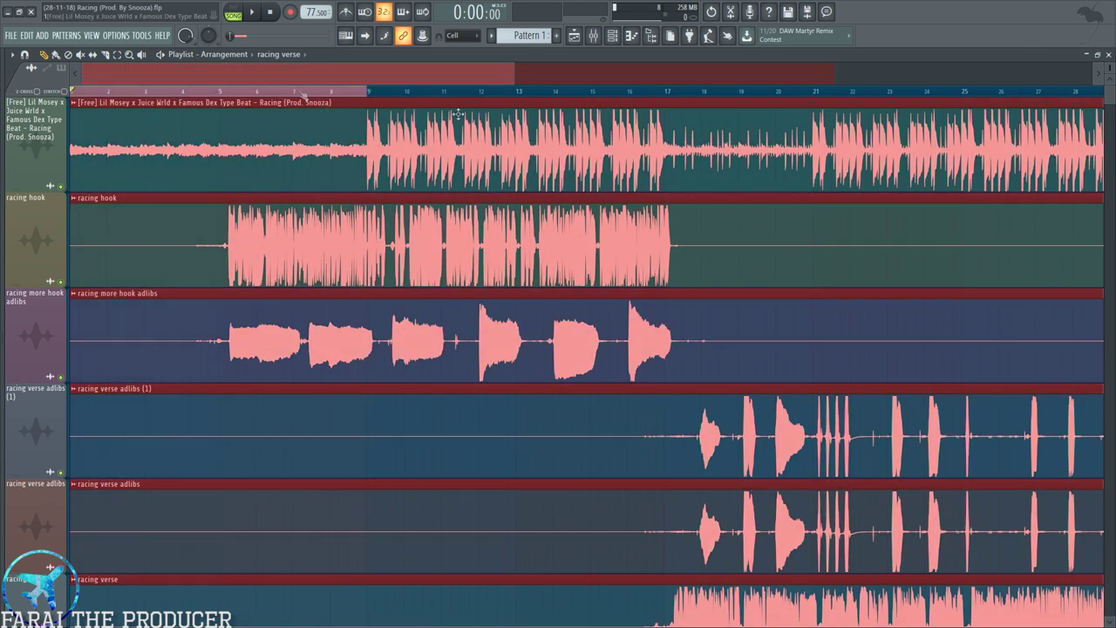
key(ctrl+d)
drag(671, 92, 815, 97)
scroll(563, 228, down, 2)
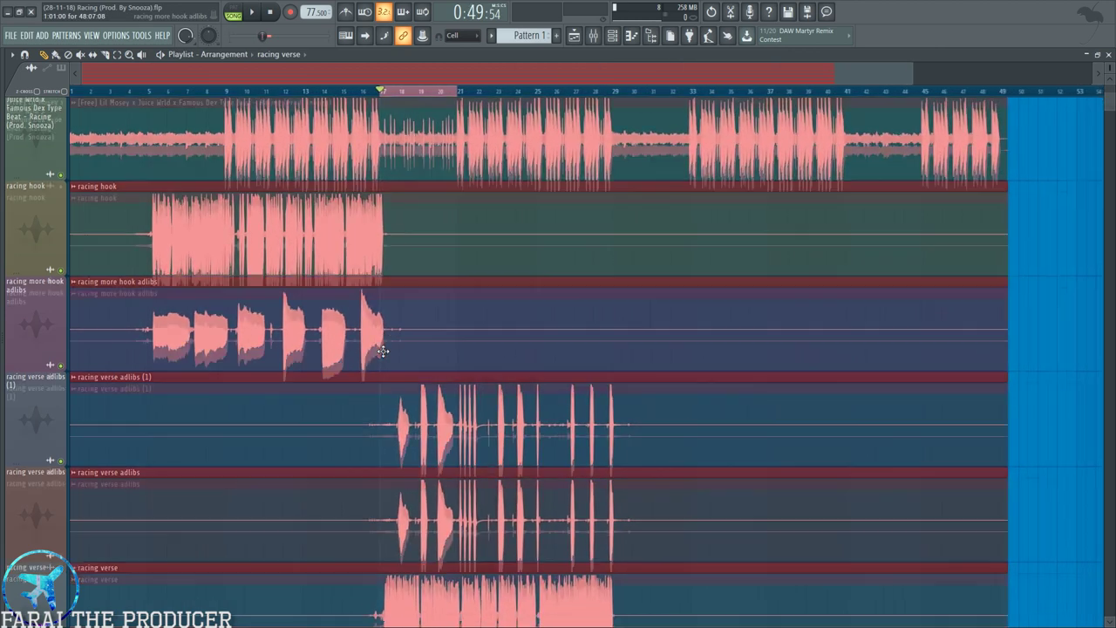
scroll(379, 349, down, 3)
scroll(337, 542, up, 1)
scroll(338, 543, up, 1)
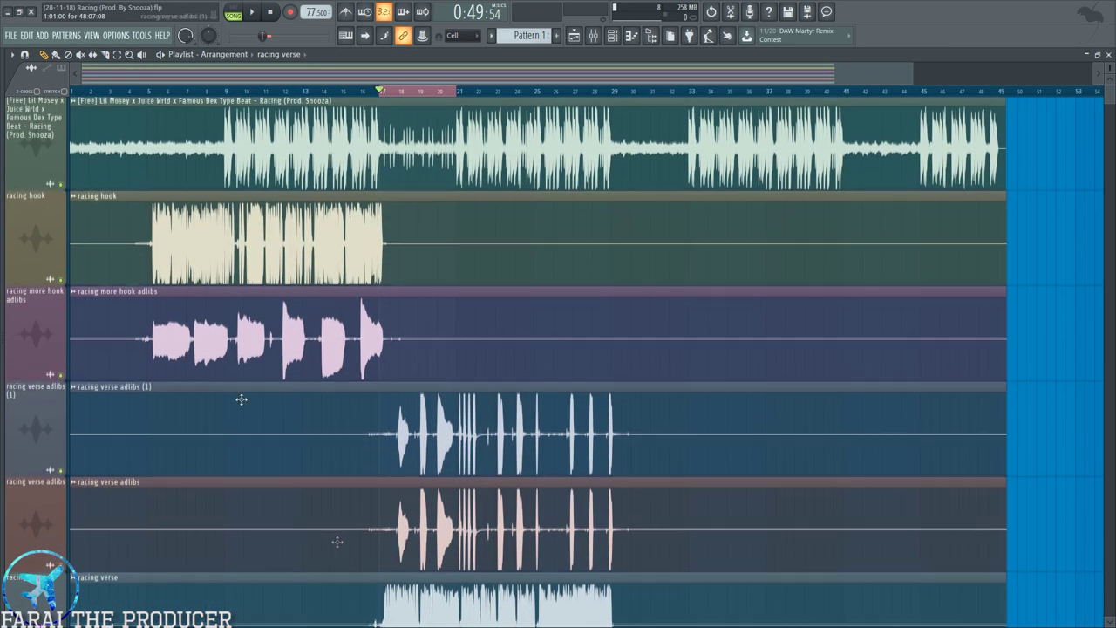
Slice the racing hook clip at bars 5 and 29, repeat the section between them from bar 29, and shorten the copy's end.
drag(152, 204, 152, 262)
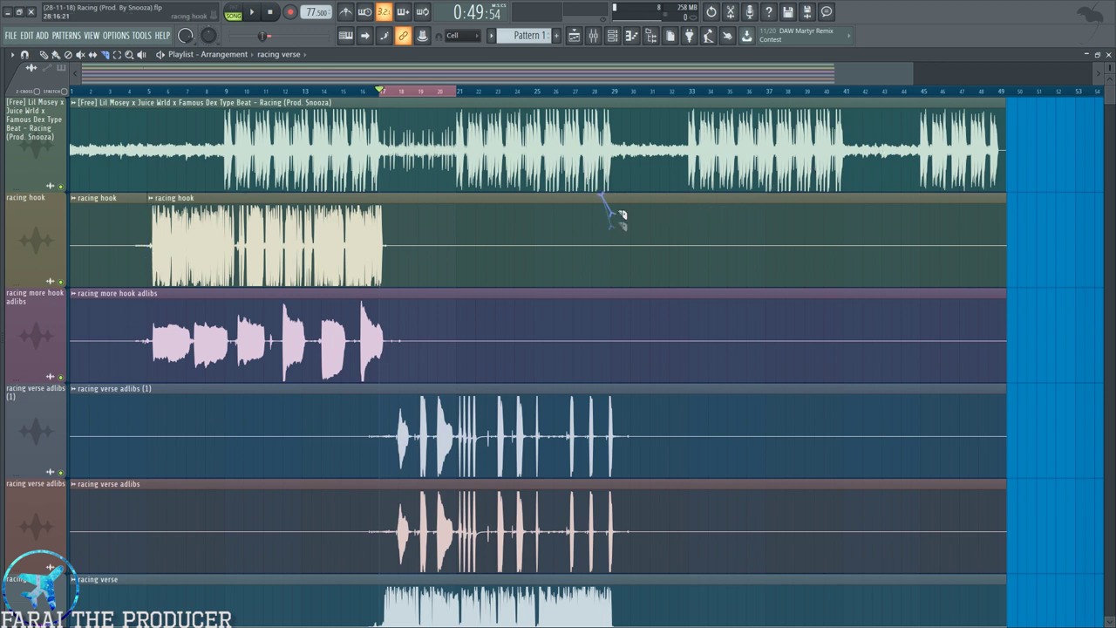
drag(614, 223, 617, 261)
mouse_move(682, 239)
mouse_down()
mouse_move(763, 232)
mouse_move(666, 224)
mouse_up()
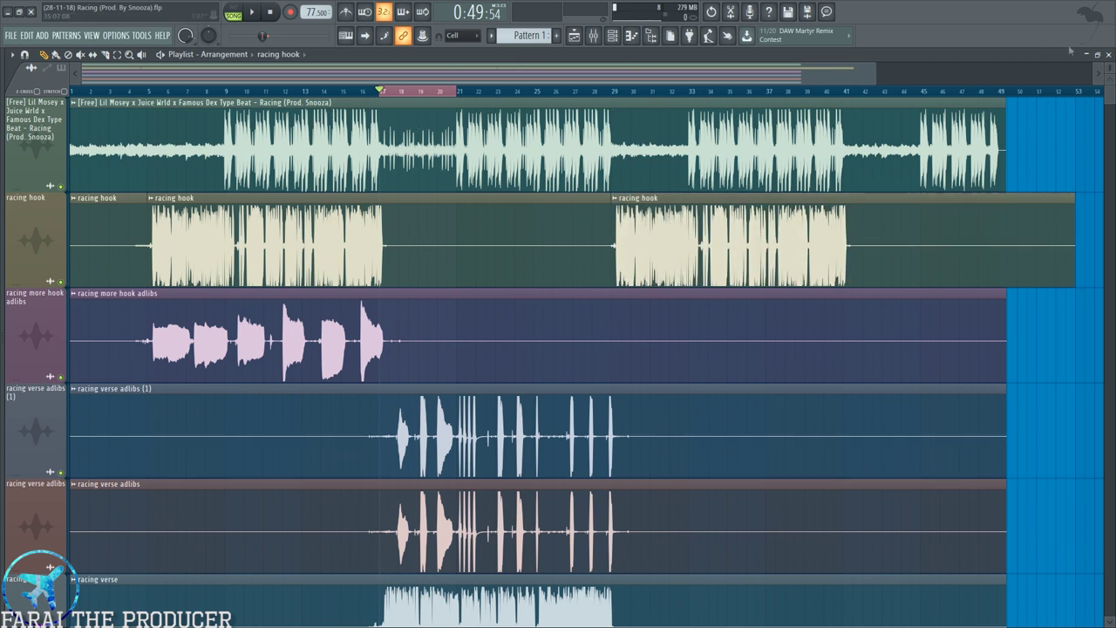
drag(1080, 213, 989, 209)
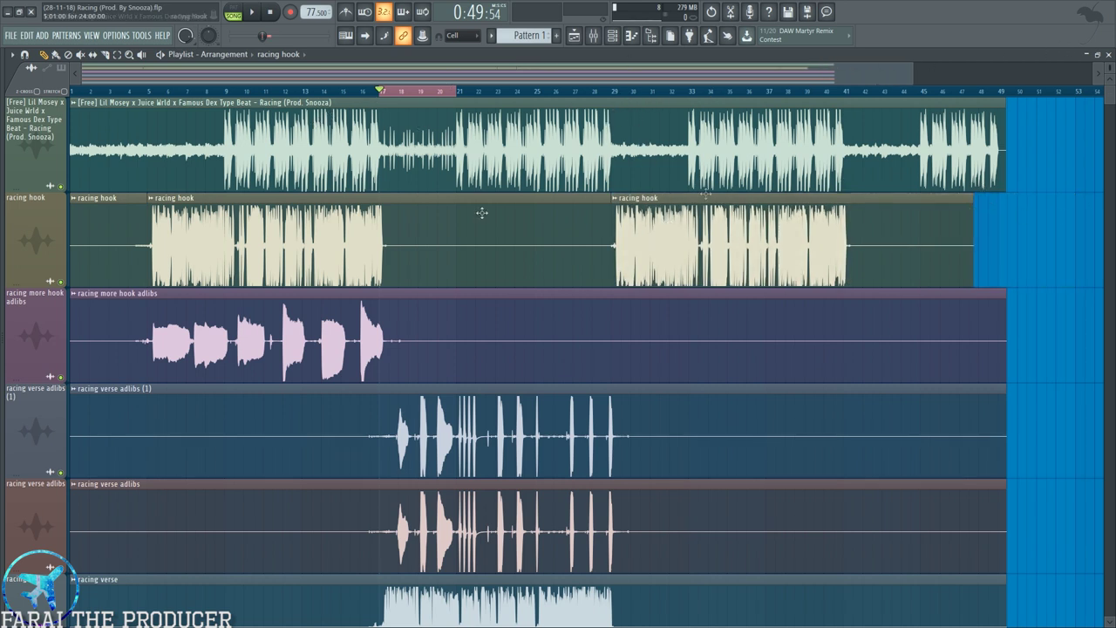
drag(553, 209, 626, 227)
click(1038, 233)
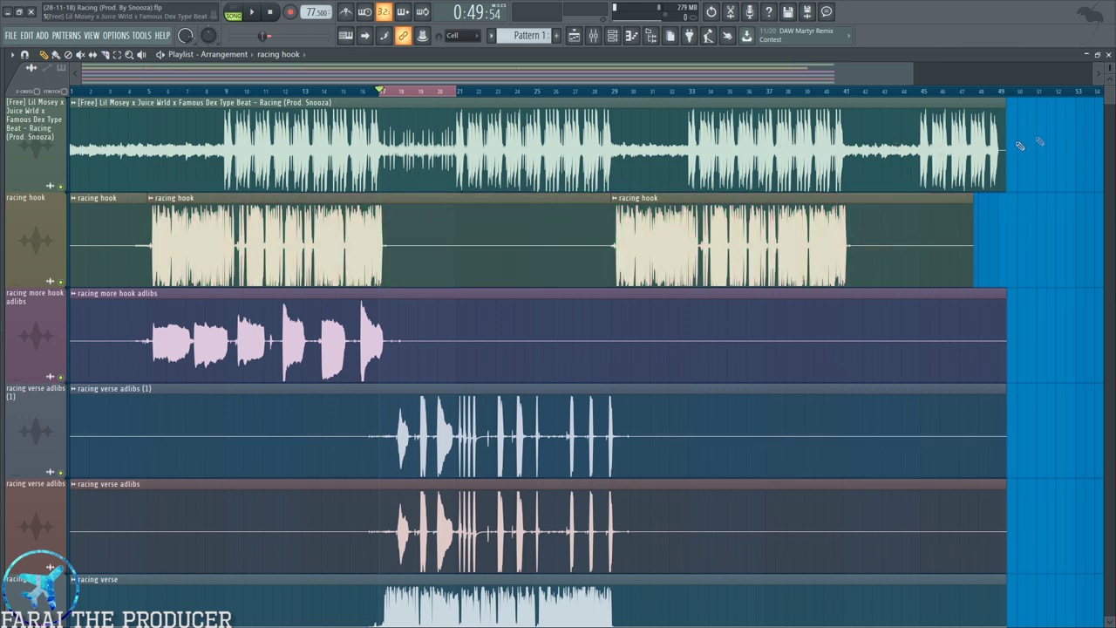
Slice the beat clip at bar 45 and delete the part after it.
key(c)
drag(926, 193, 924, 107)
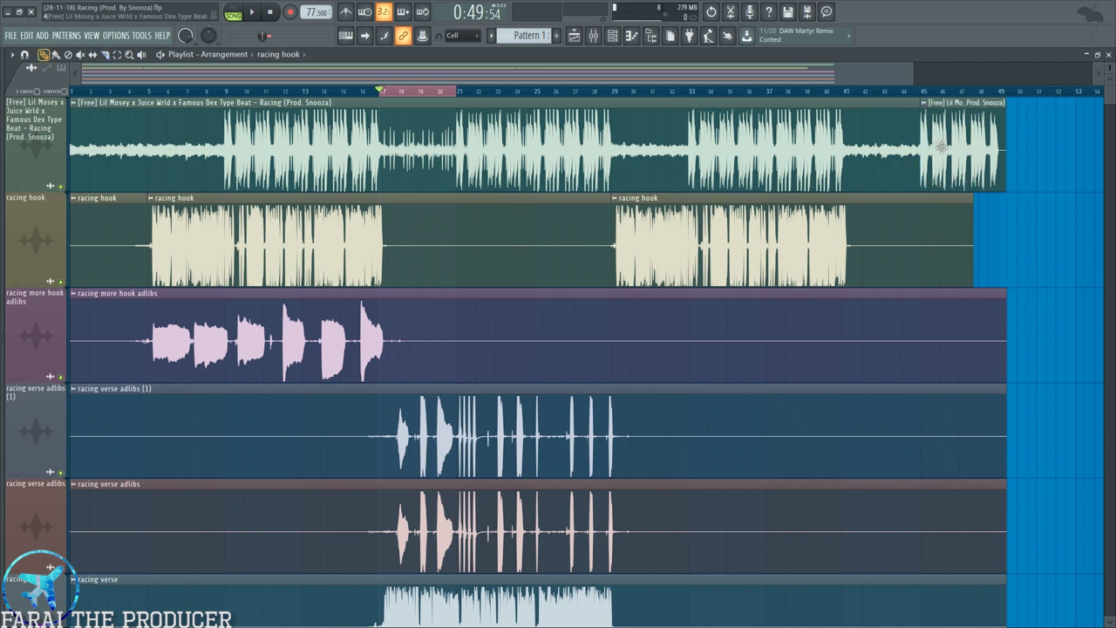
right_click(942, 148)
Trim the ends of the hook adlibs, both verse adlibs, verse and repeated racing hook clips to bar 45.
drag(963, 216, 976, 610)
drag(972, 296, 996, 610)
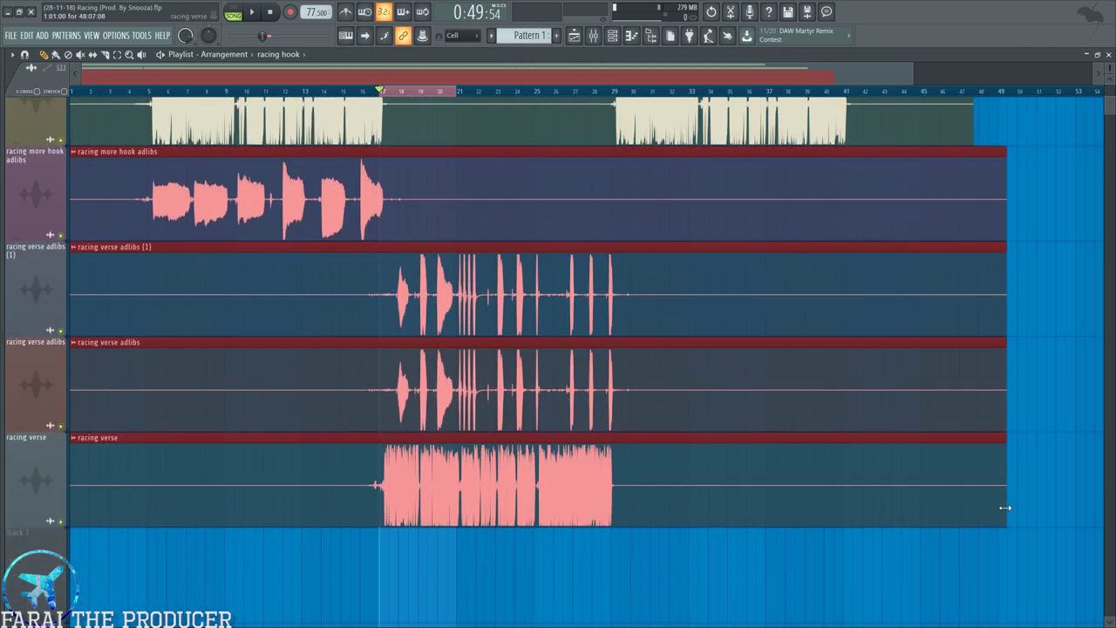
drag(1004, 509, 920, 508)
scroll(959, 515, up, 2)
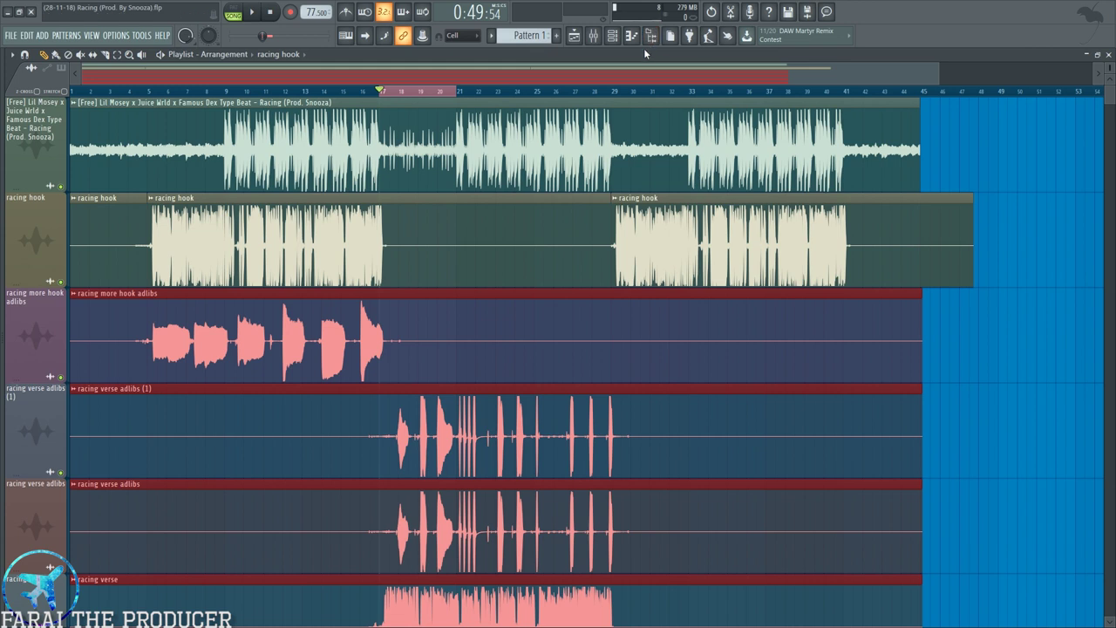
click(1035, 391)
drag(981, 245, 921, 261)
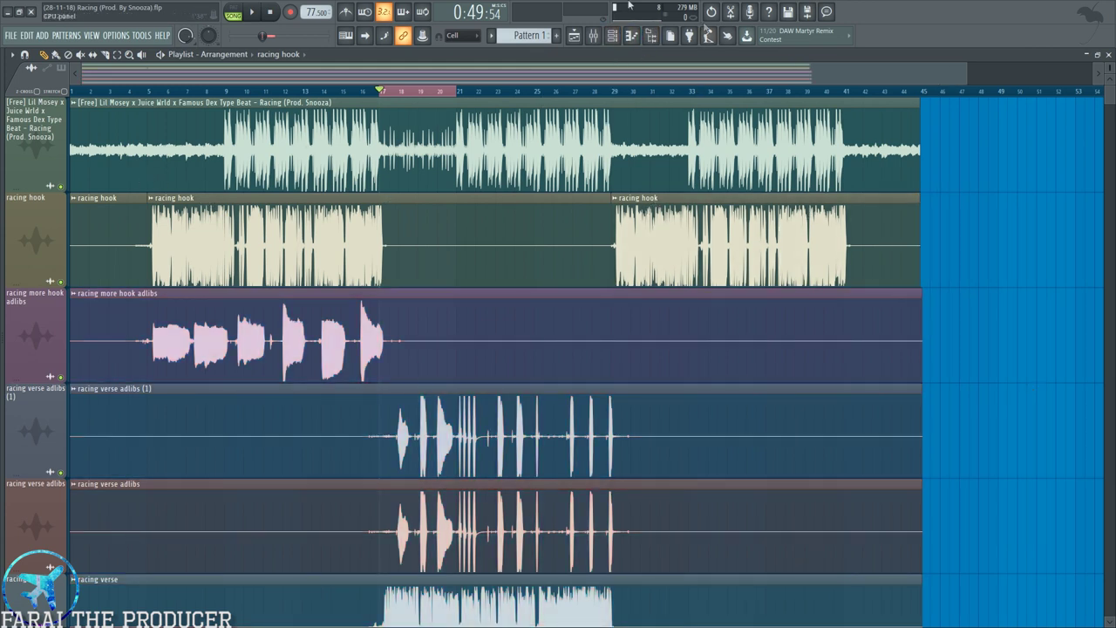
click(613, 34)
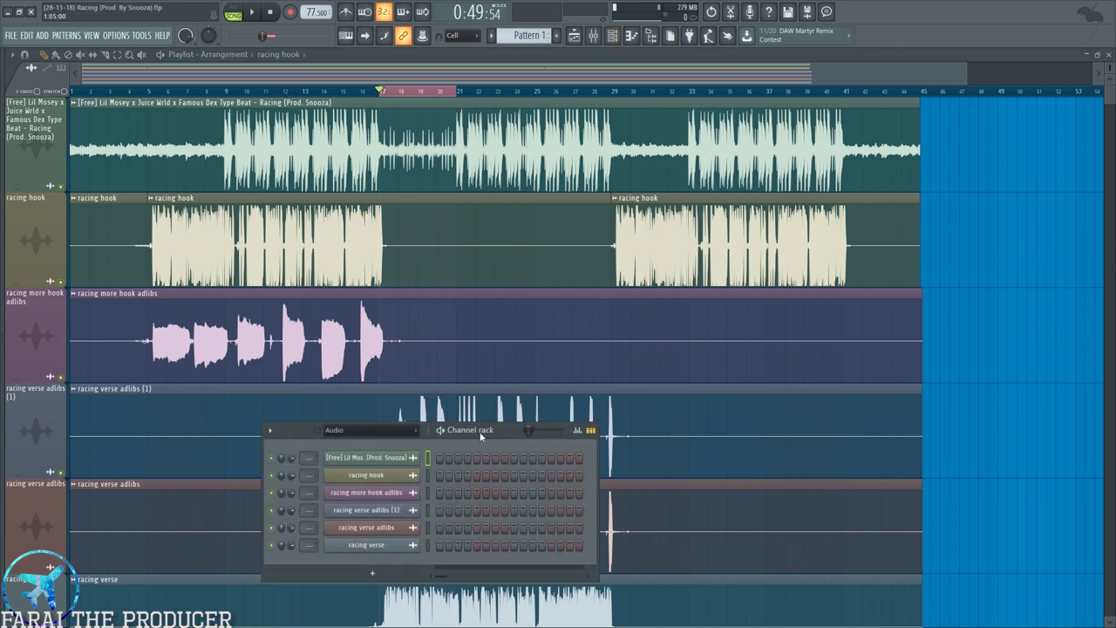
drag(483, 428, 478, 277)
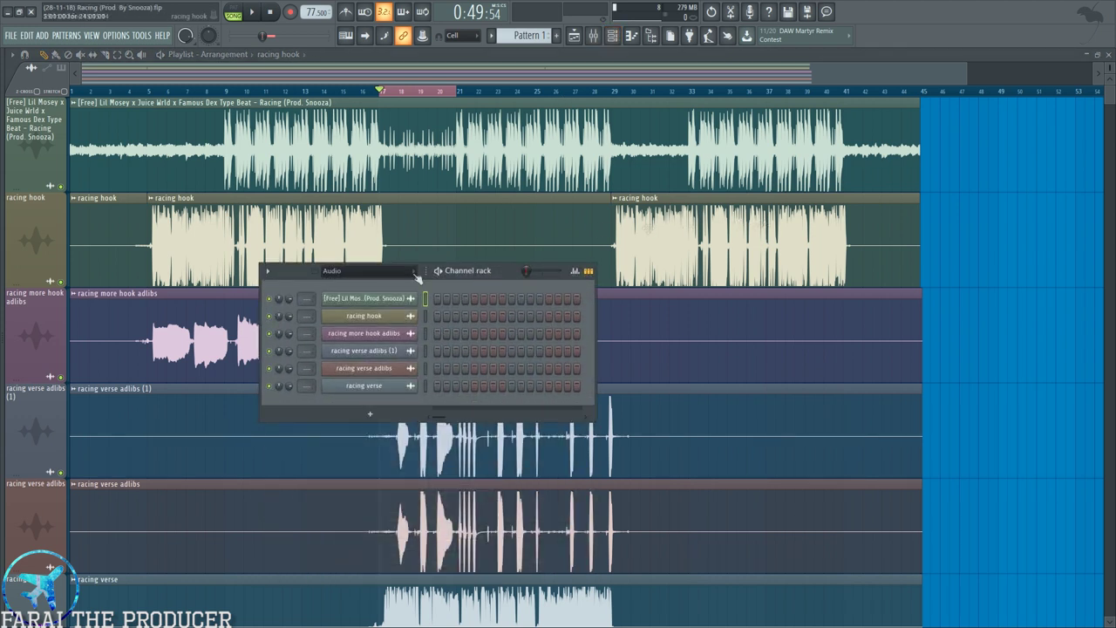
key(F6)
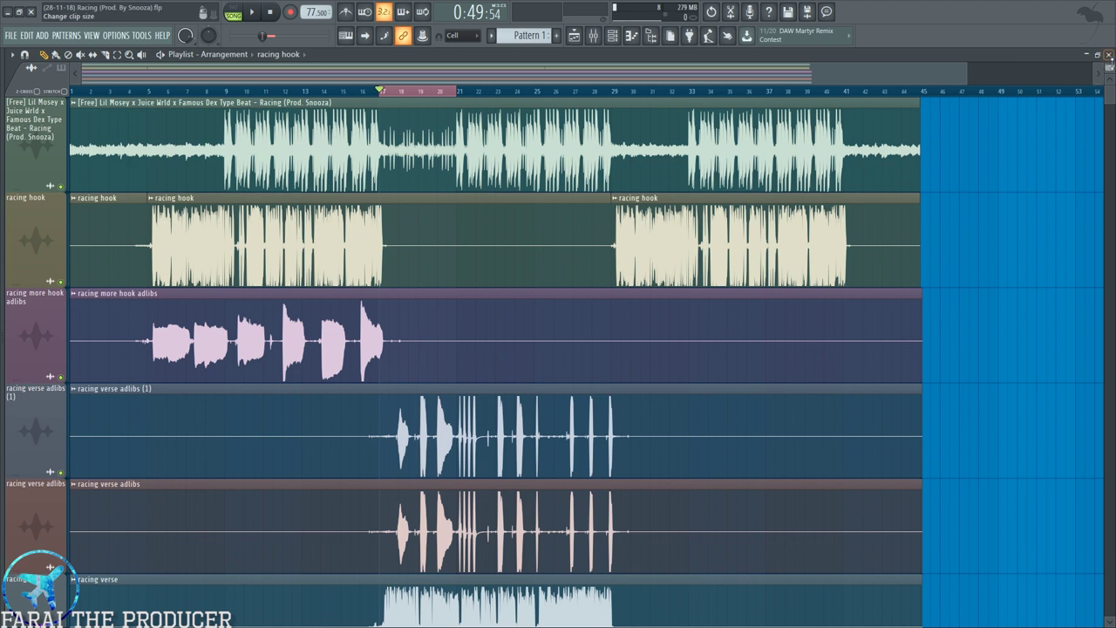
Shrink the track height so all six tracks fit in view, and highlight the racing hook and racing more hook adlibs clips in turn.
drag(1109, 71, 1110, 65)
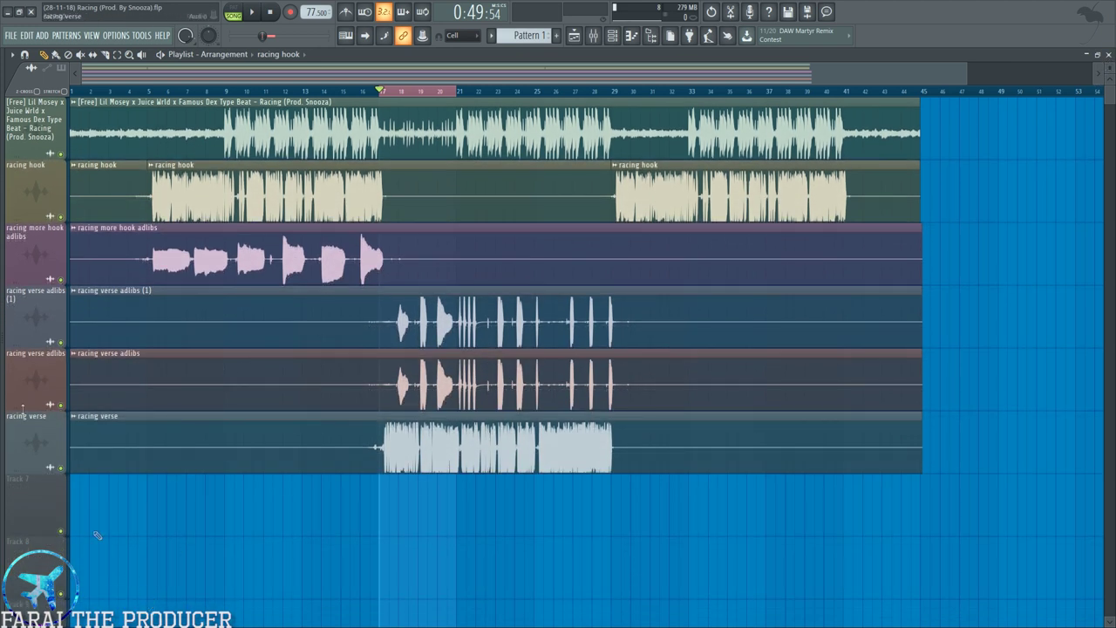
click(34, 208)
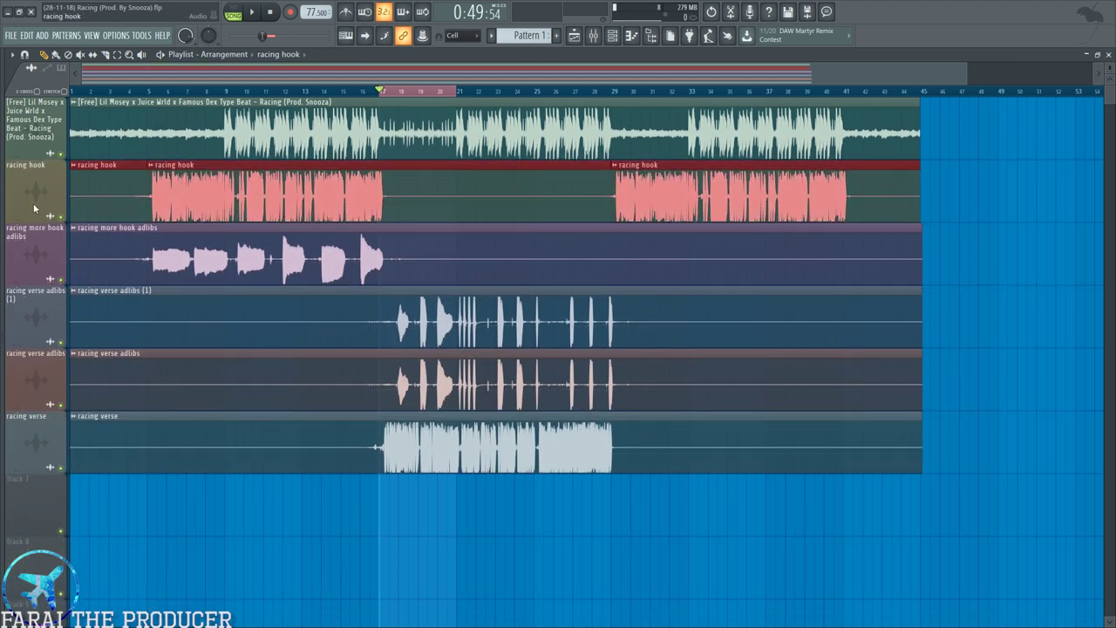
click(47, 248)
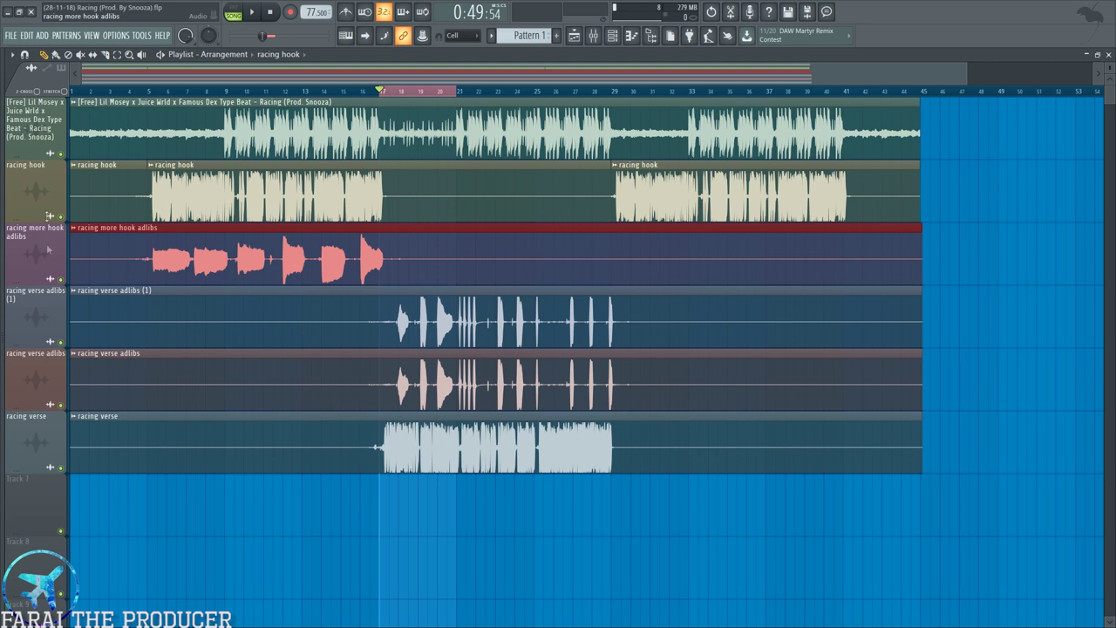
click(48, 198)
click(31, 260)
Move the racing verse track up two places so it sits directly above both verse adlibs tracks.
right_click(19, 429)
click(48, 599)
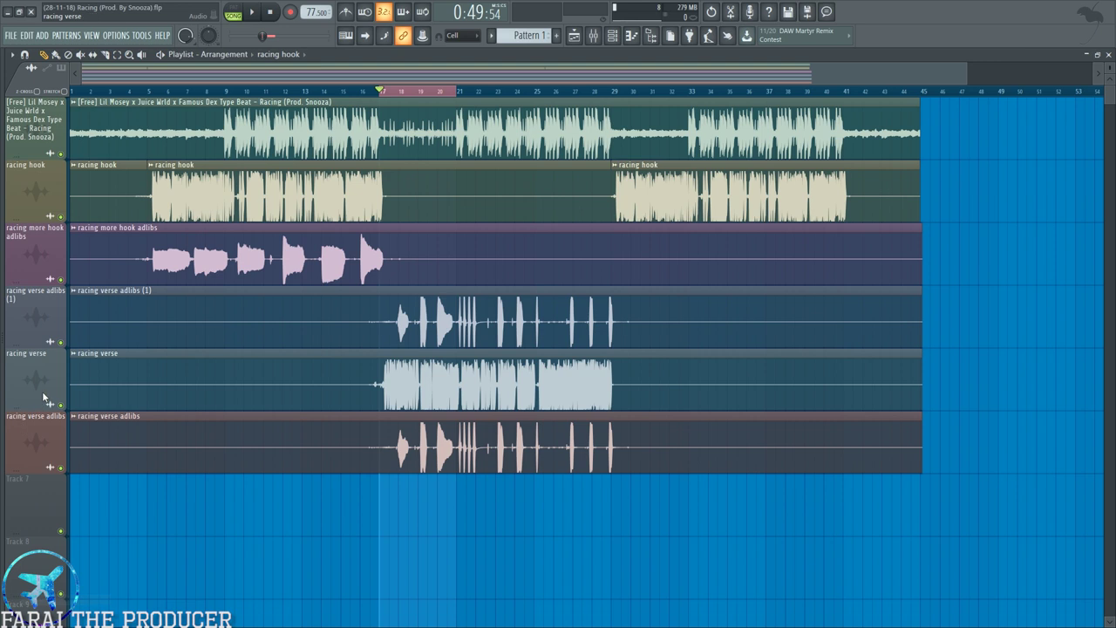
right_click(42, 386)
click(71, 577)
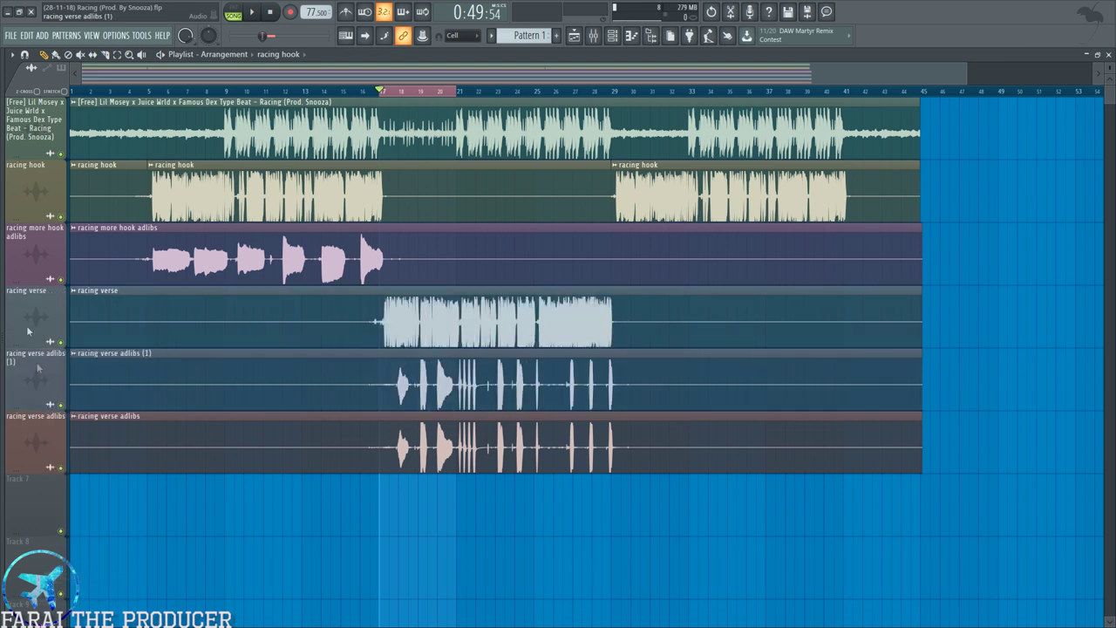
right_click(25, 324)
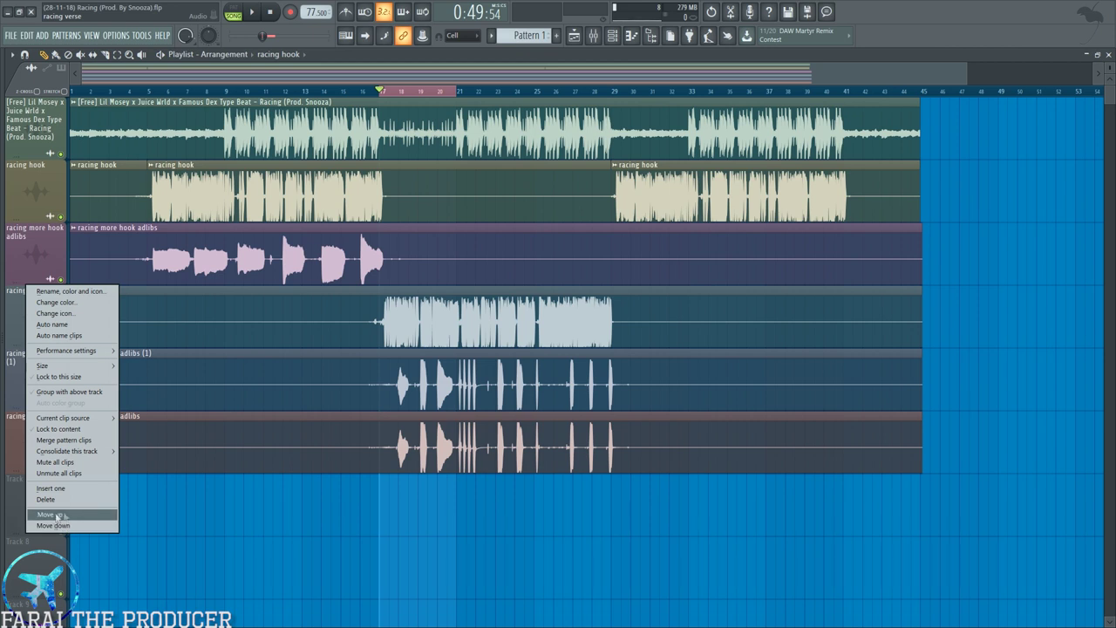
right_click(13, 324)
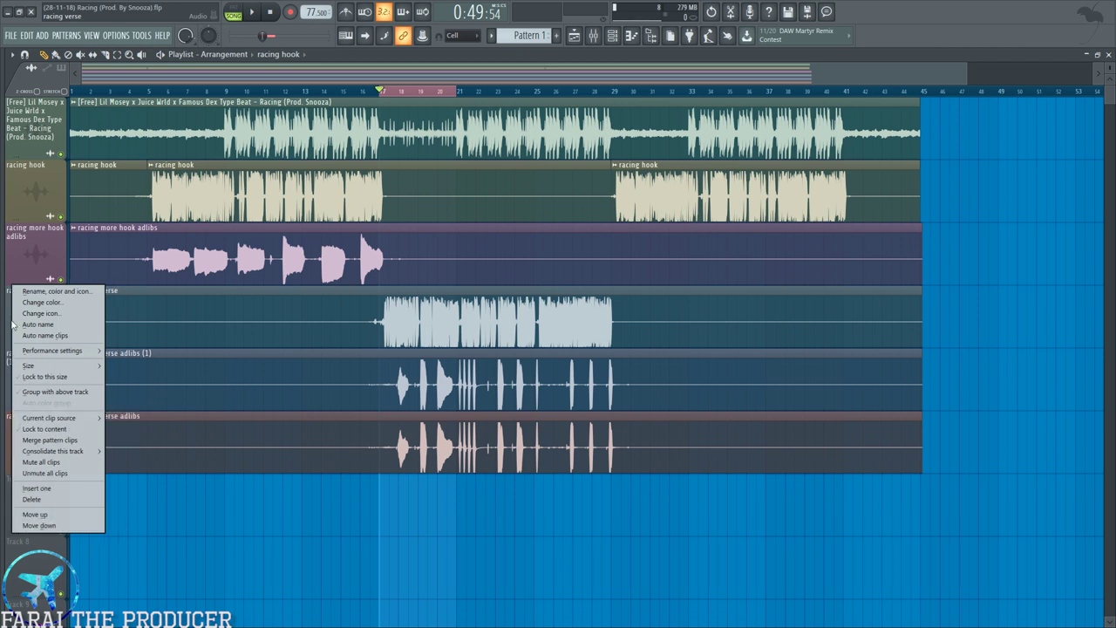
key(u)
right_click(38, 262)
key(d)
right_click(37, 287)
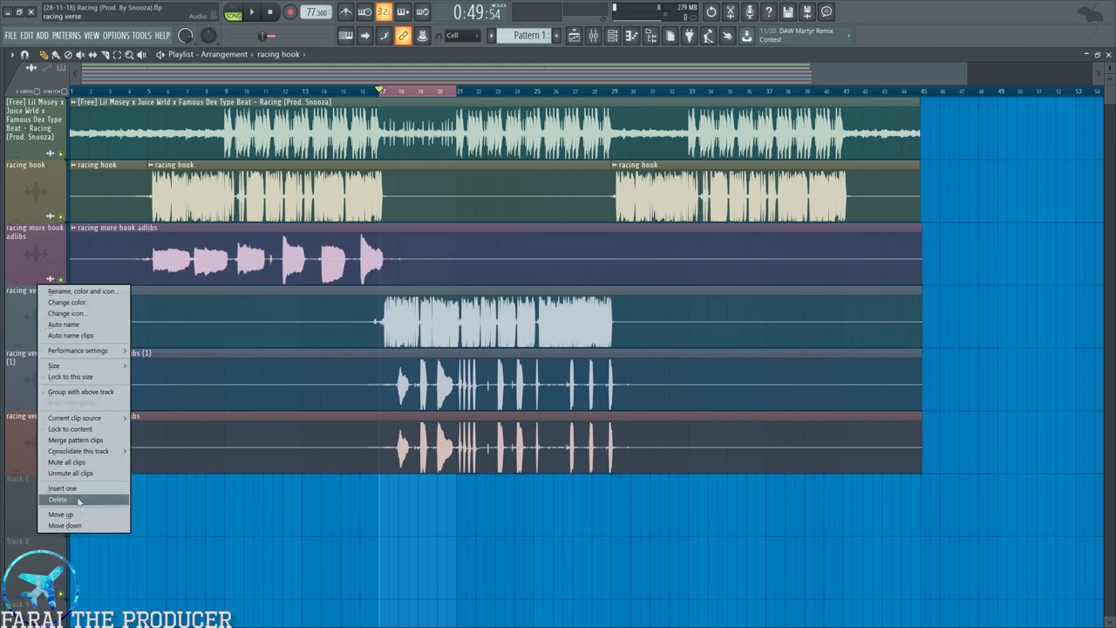
click(18, 315)
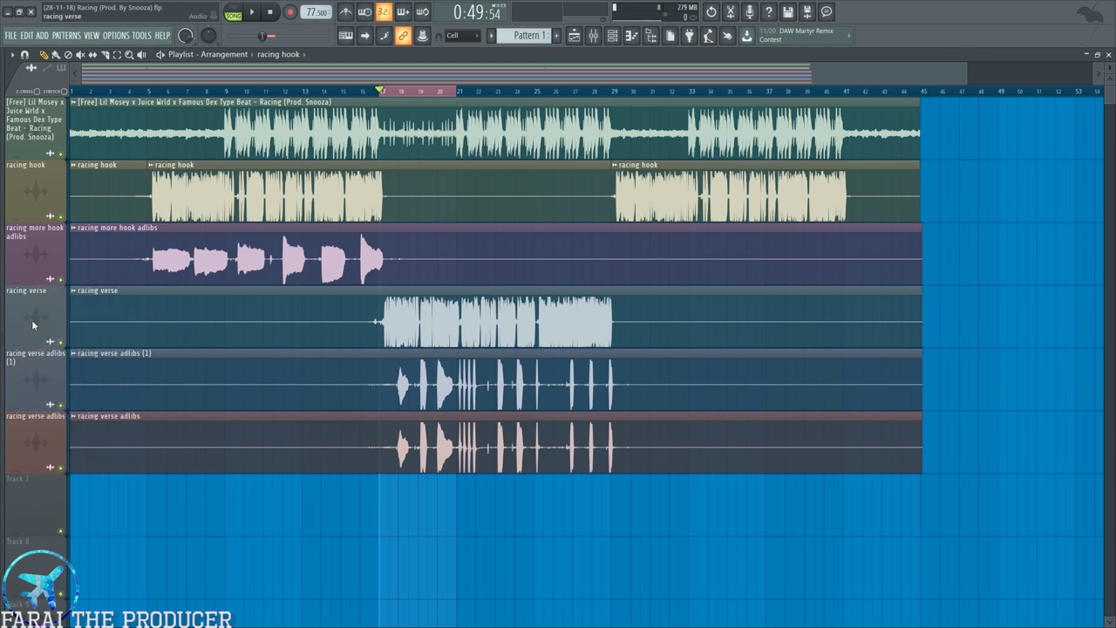
Clear the verse selection and select all clips on the racing hook and racing more hook adlibs tracks.
drag(32, 319, 29, 491)
key(ctrl+d)
drag(39, 193, 45, 256)
Select the racing hook and racing more hook adlibs channels in the channel rack and color both blue.
click(613, 35)
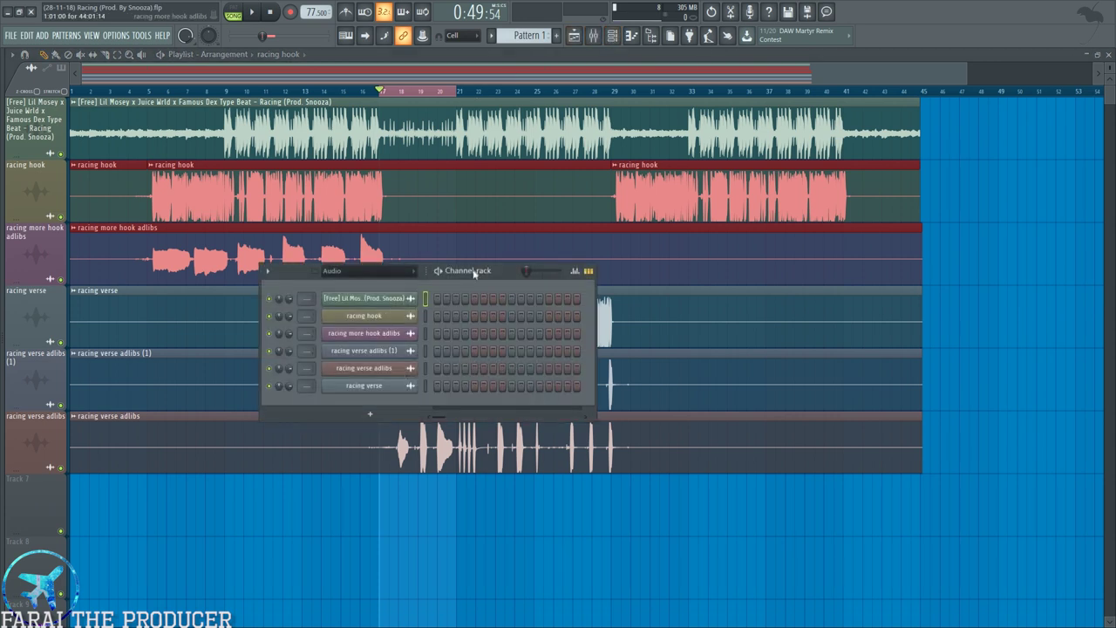
drag(473, 272, 512, 259)
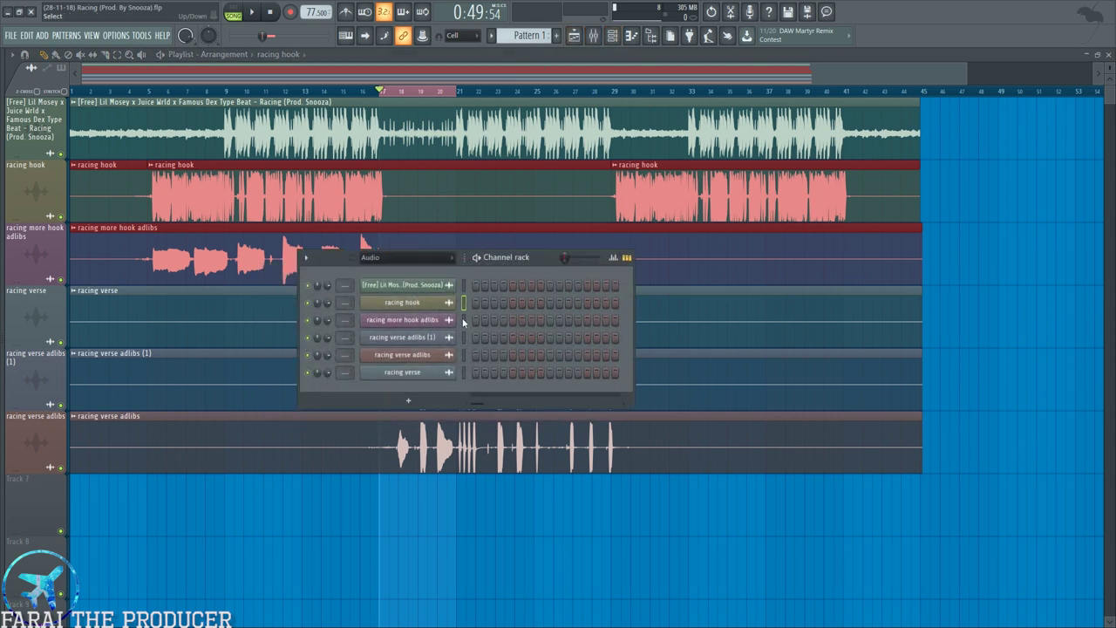
click(463, 303)
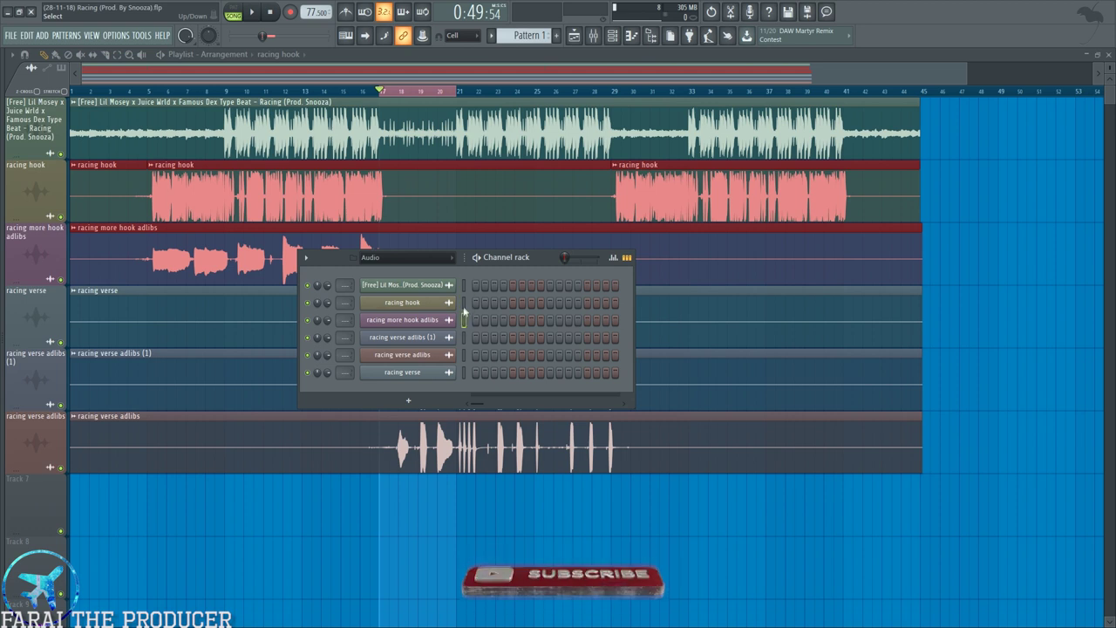
drag(464, 310, 461, 366)
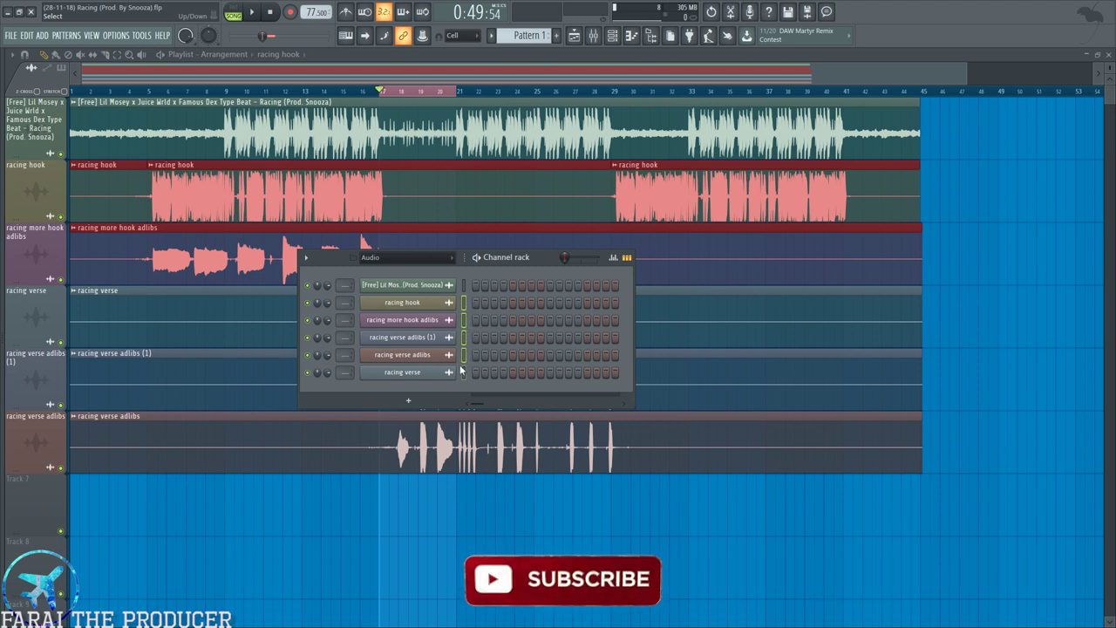
click(463, 303)
ctrl+click(464, 321)
click(307, 259)
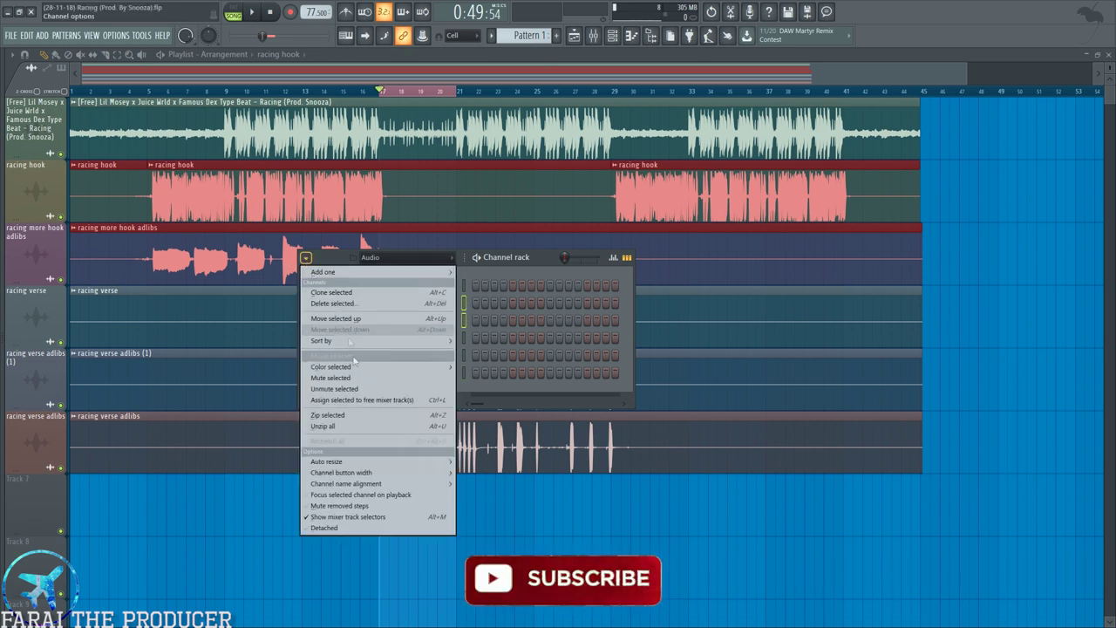
mouse_move(440, 367)
click(490, 366)
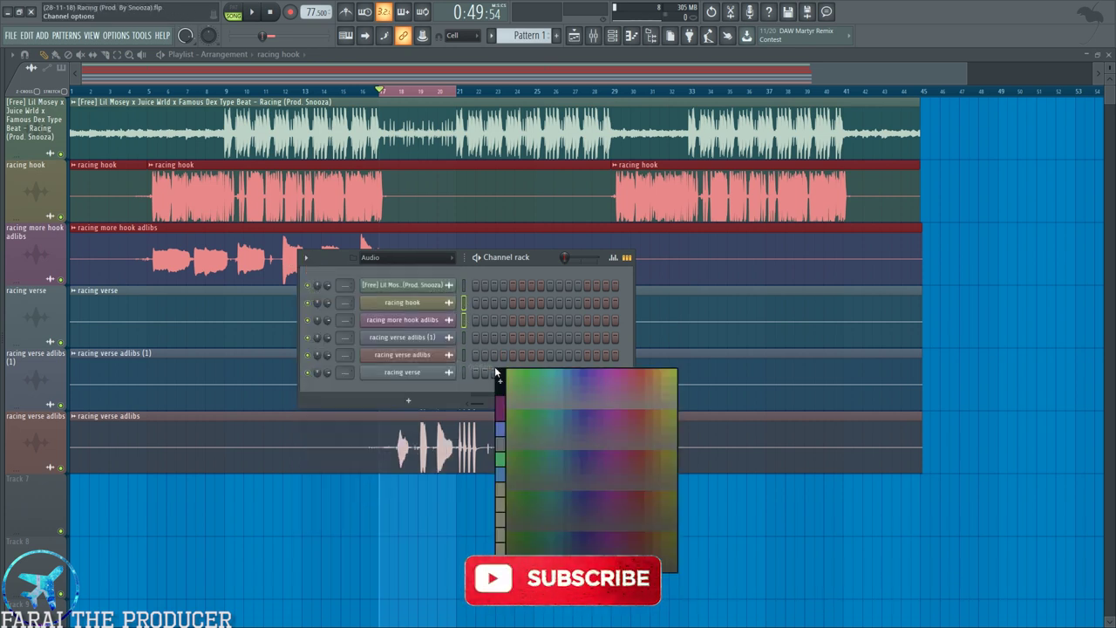
click(572, 374)
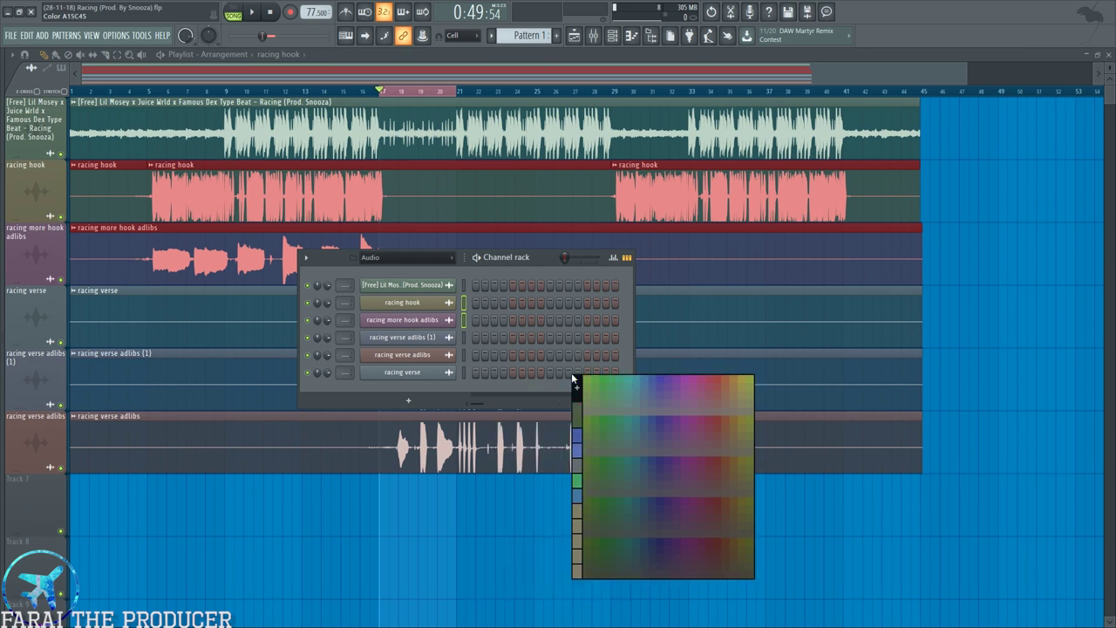
click(576, 442)
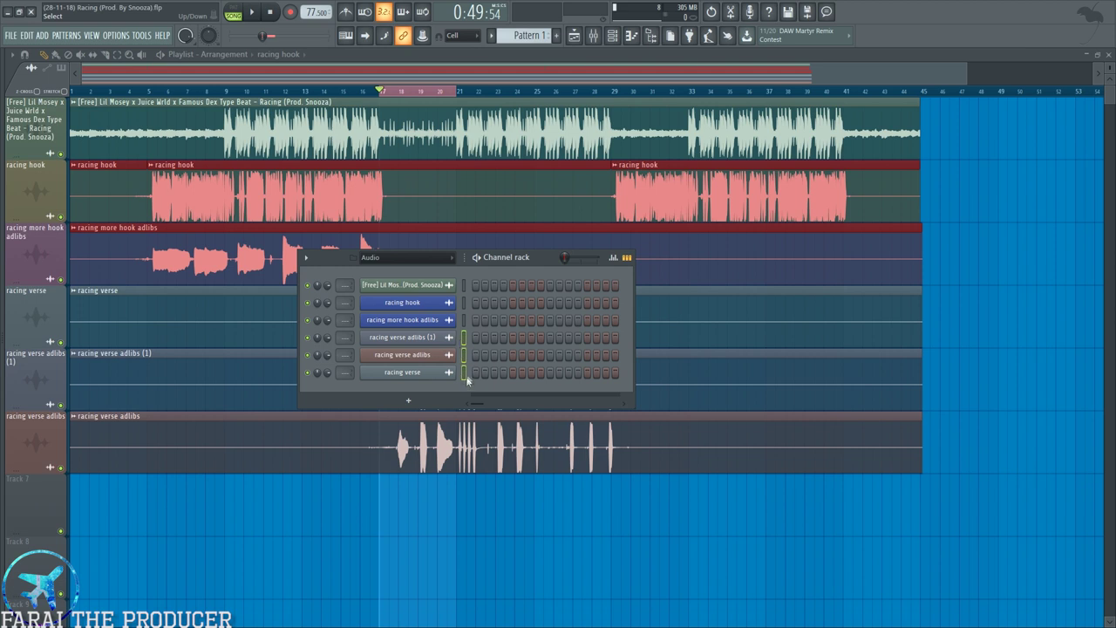
Color the racing verse and both racing verse adlibs channels green, and return to the playlist.
click(464, 337)
click(464, 320)
click(306, 257)
mouse_move(357, 370)
click(465, 370)
click(472, 479)
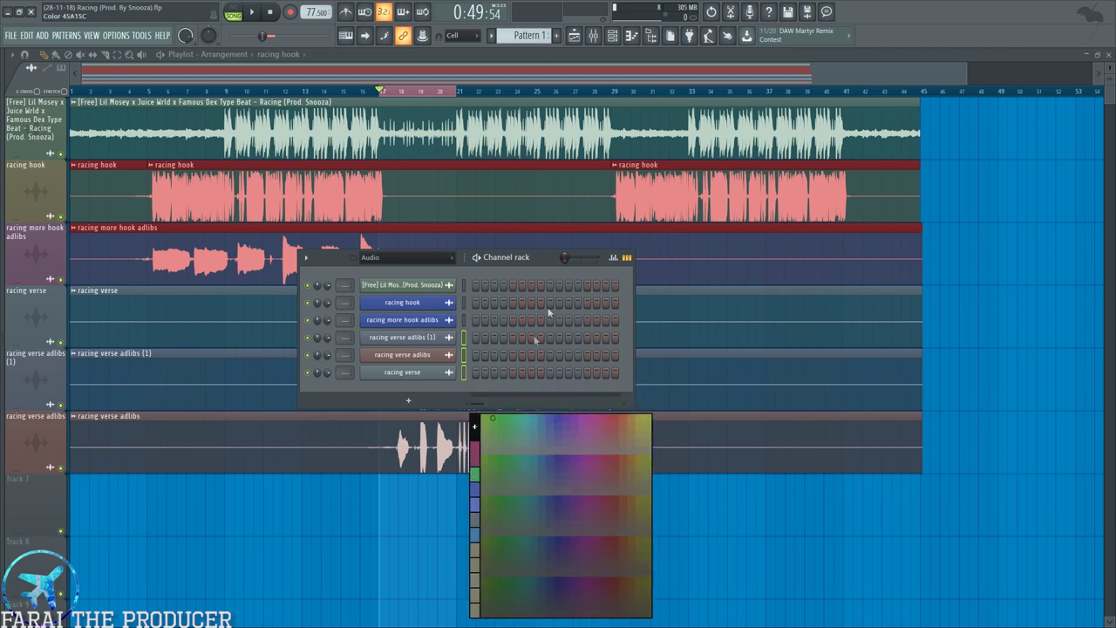
click(476, 478)
click(201, 240)
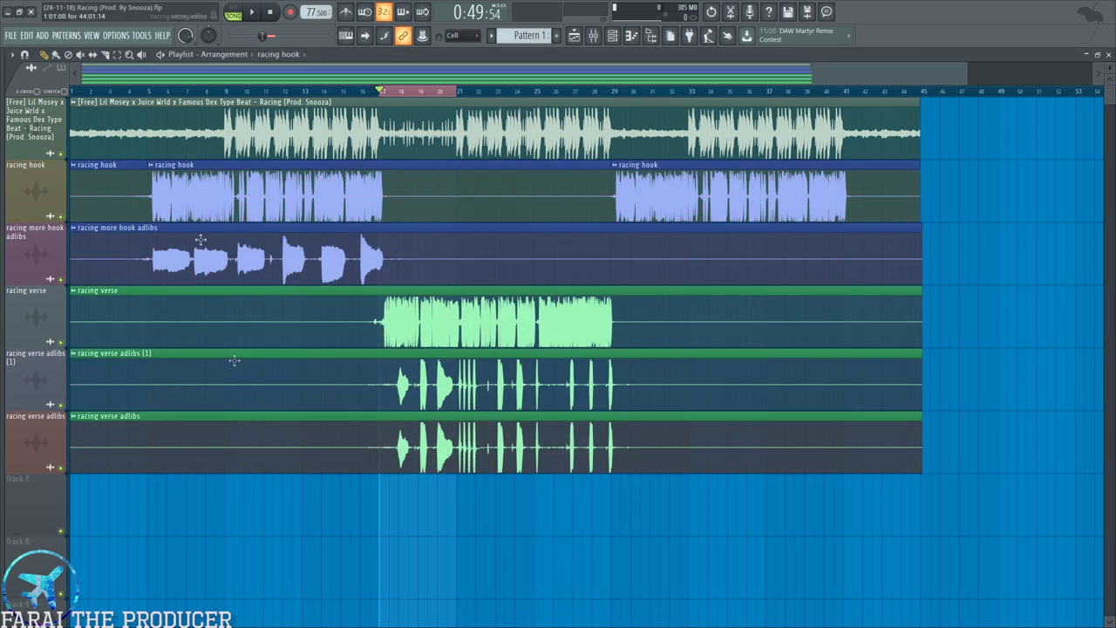
Auto-name the hook, hook adlibs, verse and both verse adlibs playlist tracks so they take on their clips' names and colors.
right_click(40, 183)
click(42, 202)
right_click(34, 245)
click(35, 263)
right_click(33, 305)
click(34, 326)
drag(33, 329, 34, 445)
right_click(13, 252)
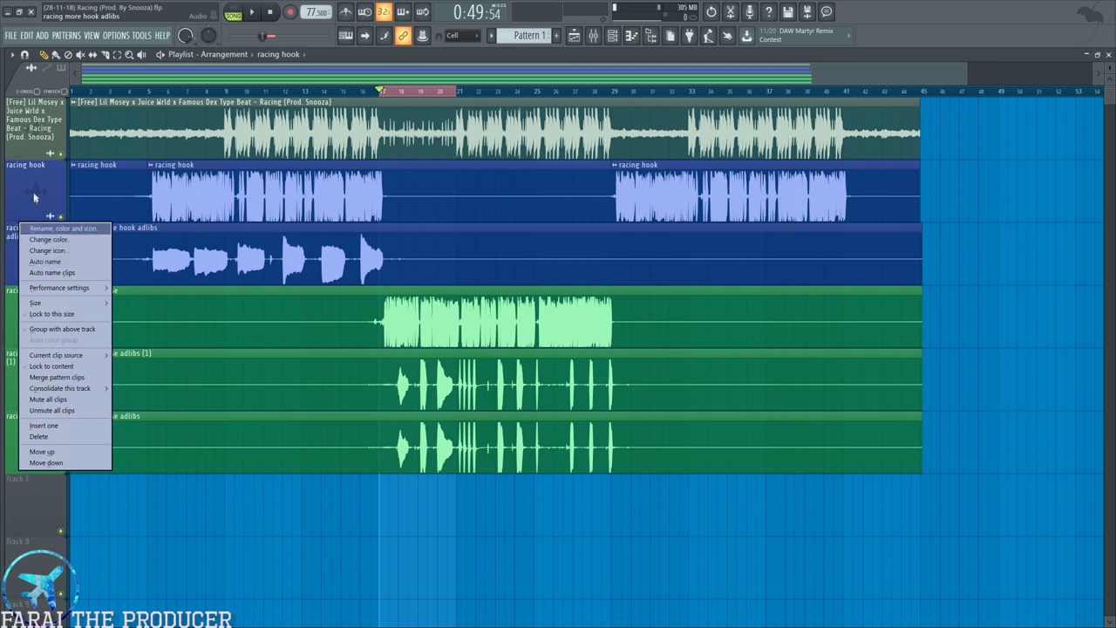
click(35, 262)
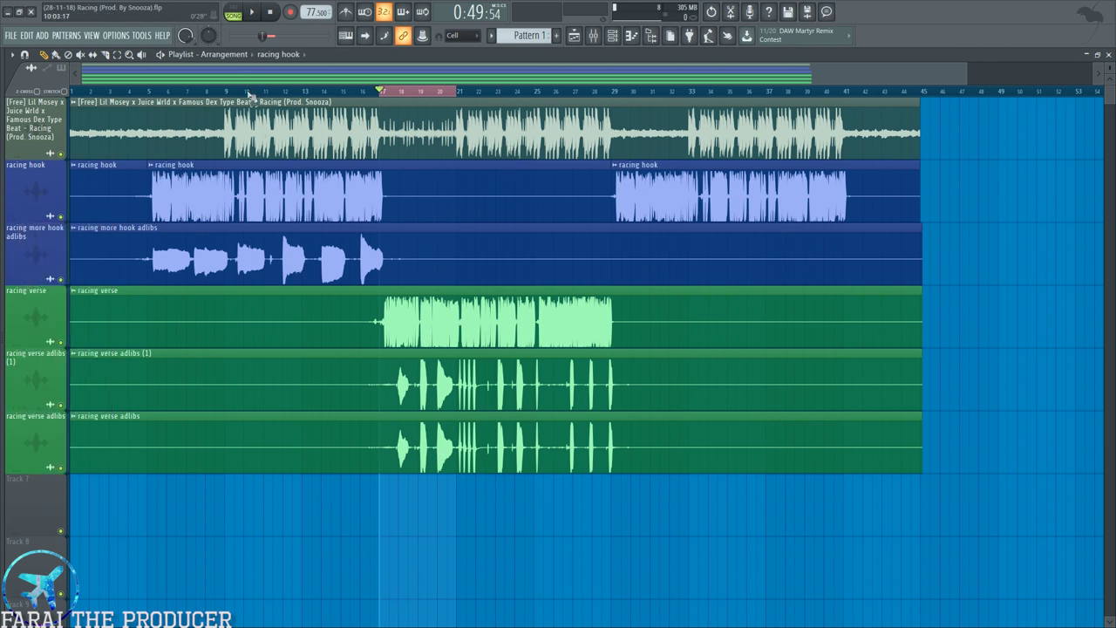
Move the racing verse channel up in the channel rack to sit directly above both verse adlibs channels.
click(620, 35)
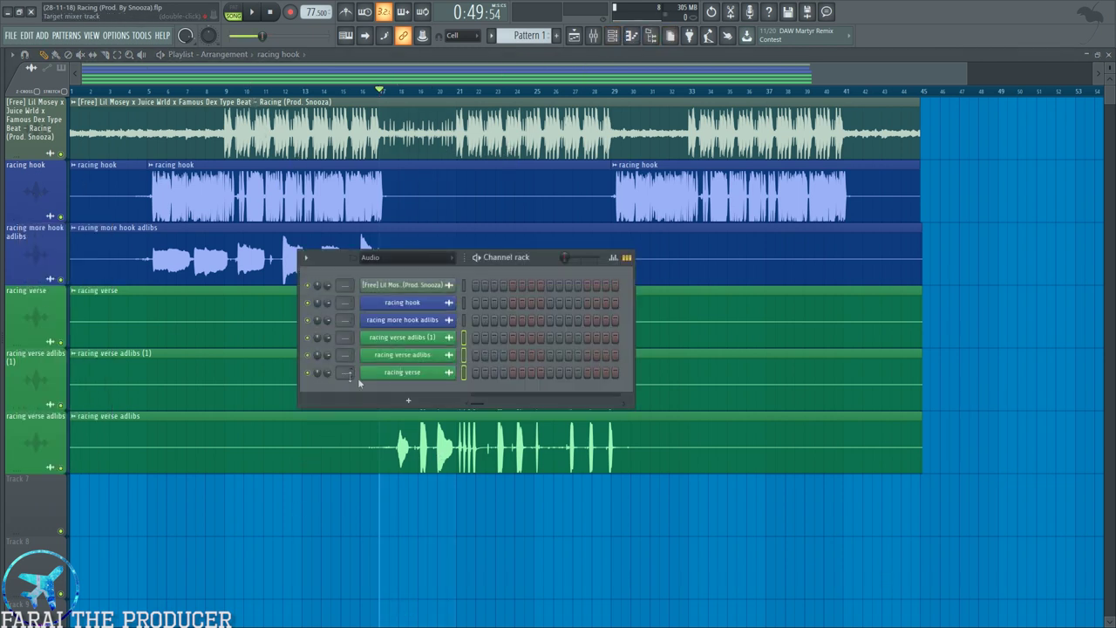
click(463, 373)
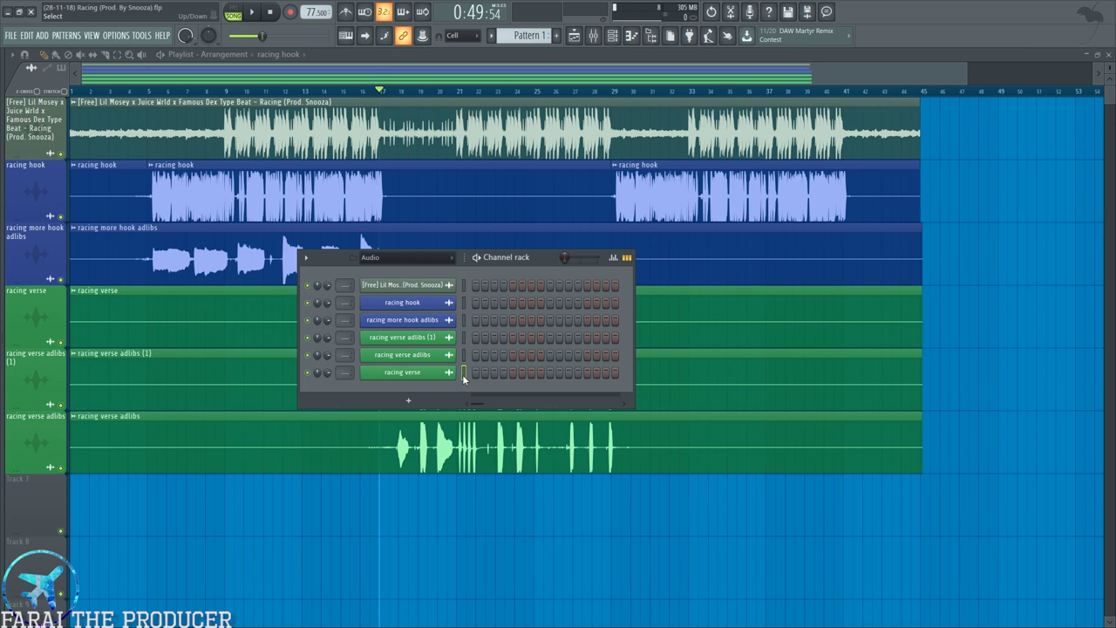
key(alt+Up)
key(alt+Up)
key(alt+Up)
key(alt+Down)
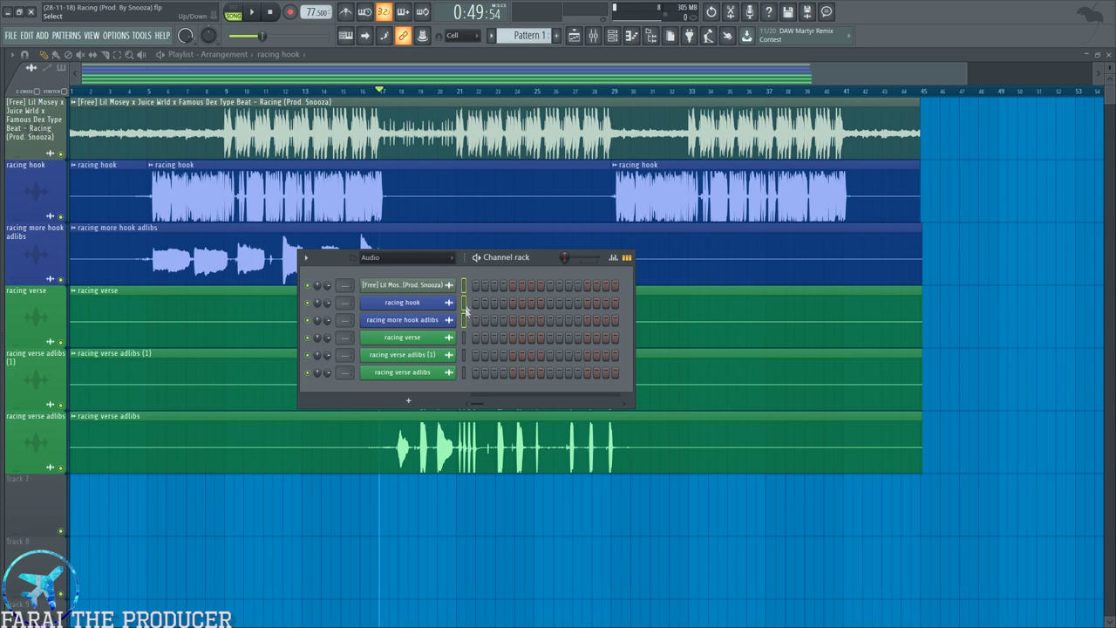
Select all six channels and assign them to consecutive mixer tracks starting at Insert 1.
drag(467, 318, 465, 374)
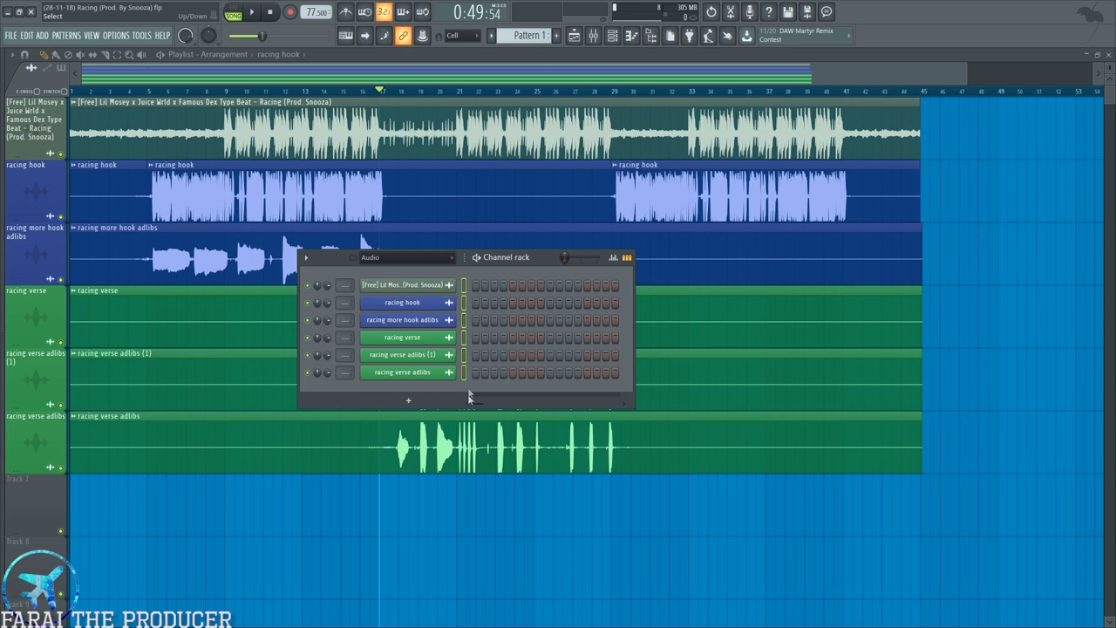
click(597, 37)
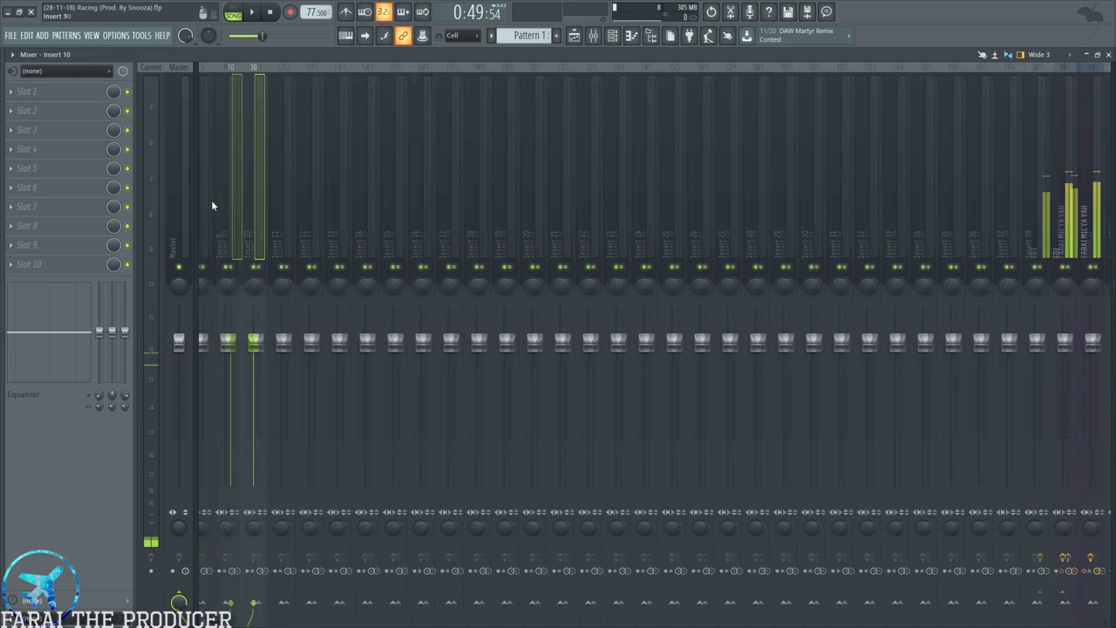
scroll(212, 202, up, 7)
click(213, 202)
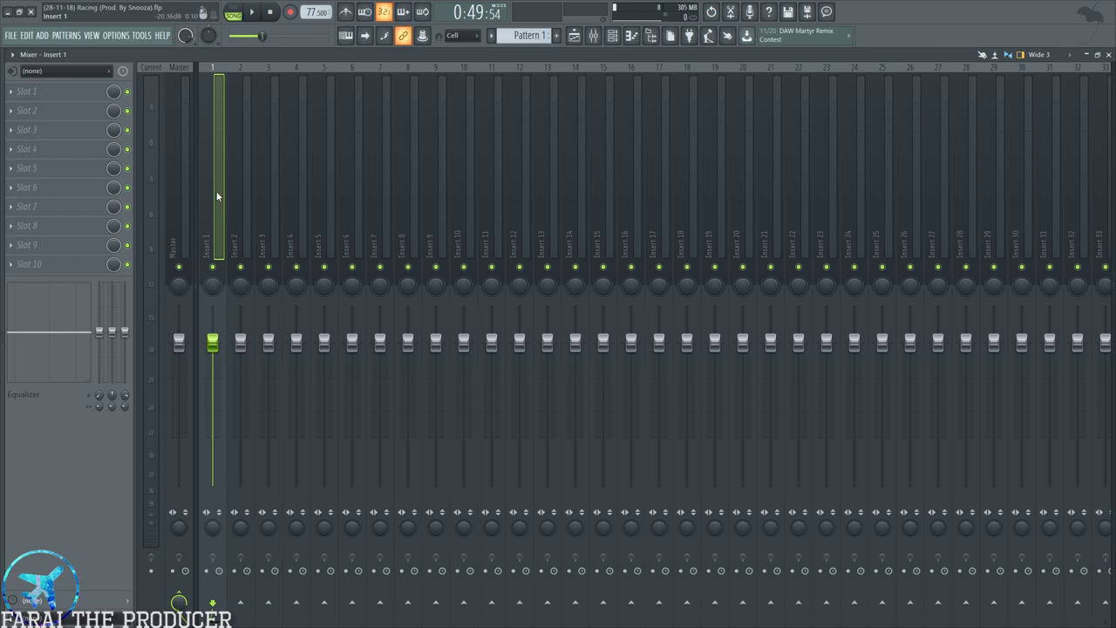
key(ctrl+l)
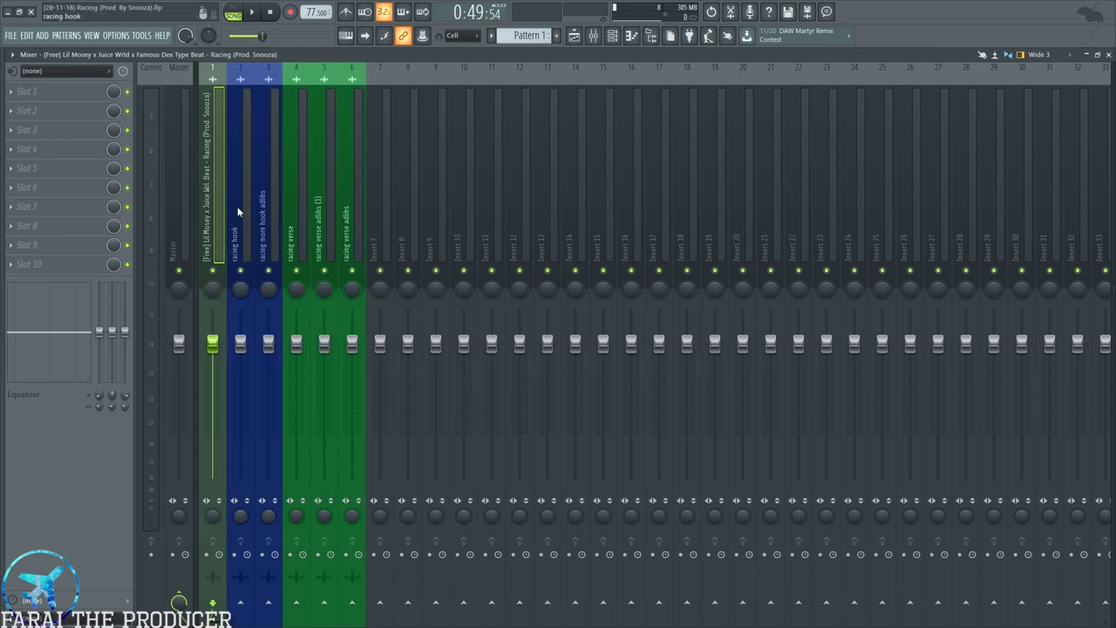
Move the five vocal mixer tracks three places over, leaving inserts 2 to 4 empty after the beat.
drag(238, 213, 365, 234)
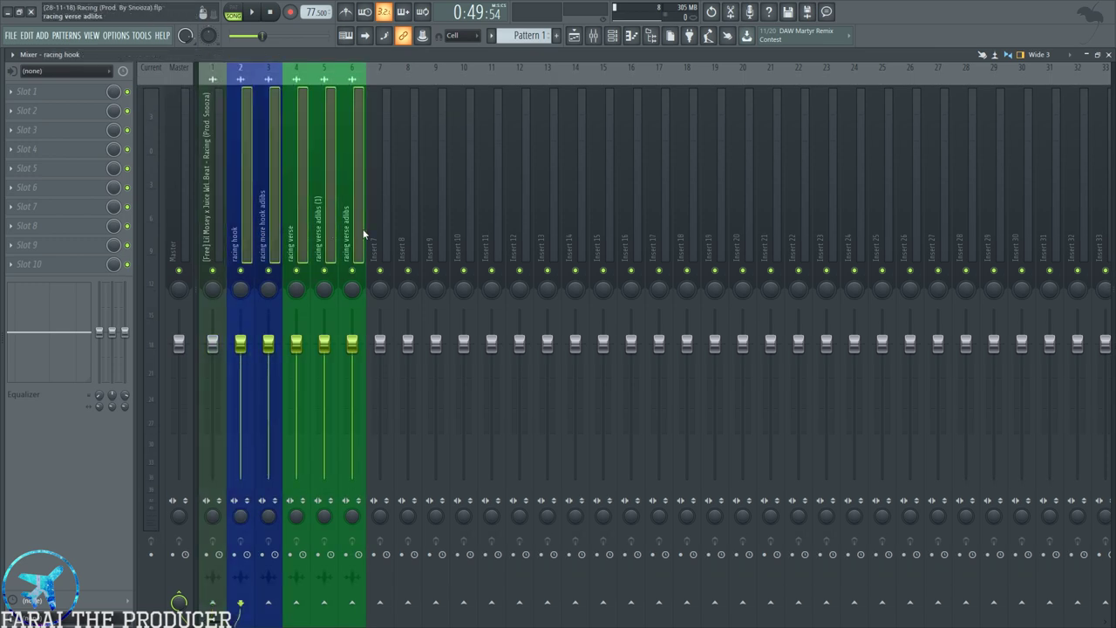
key(alt+Right)
key(alt+Right)
key(alt+Right)
Select the racing hook and racing verse mixer tracks and route them only to Insert 3.
click(347, 204)
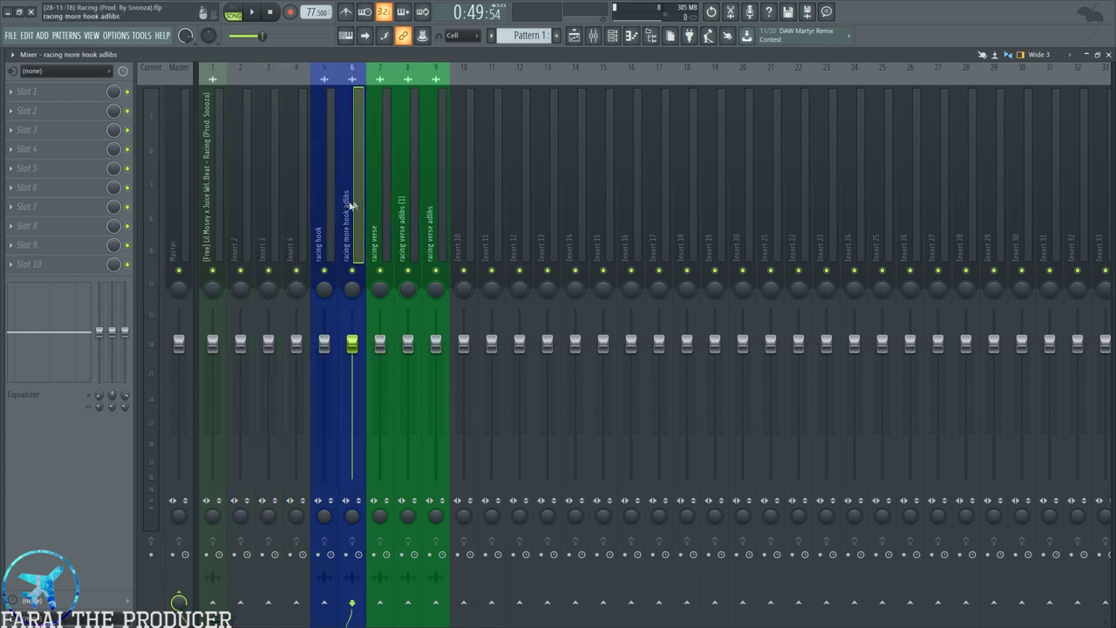
click(330, 211)
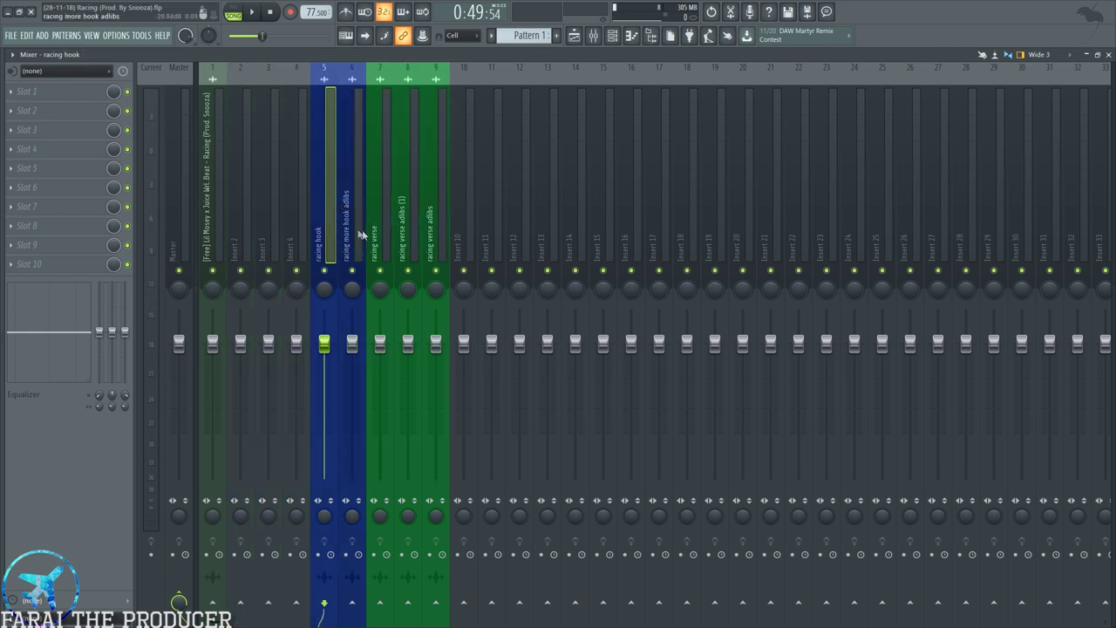
click(385, 236)
ctrl+click(319, 225)
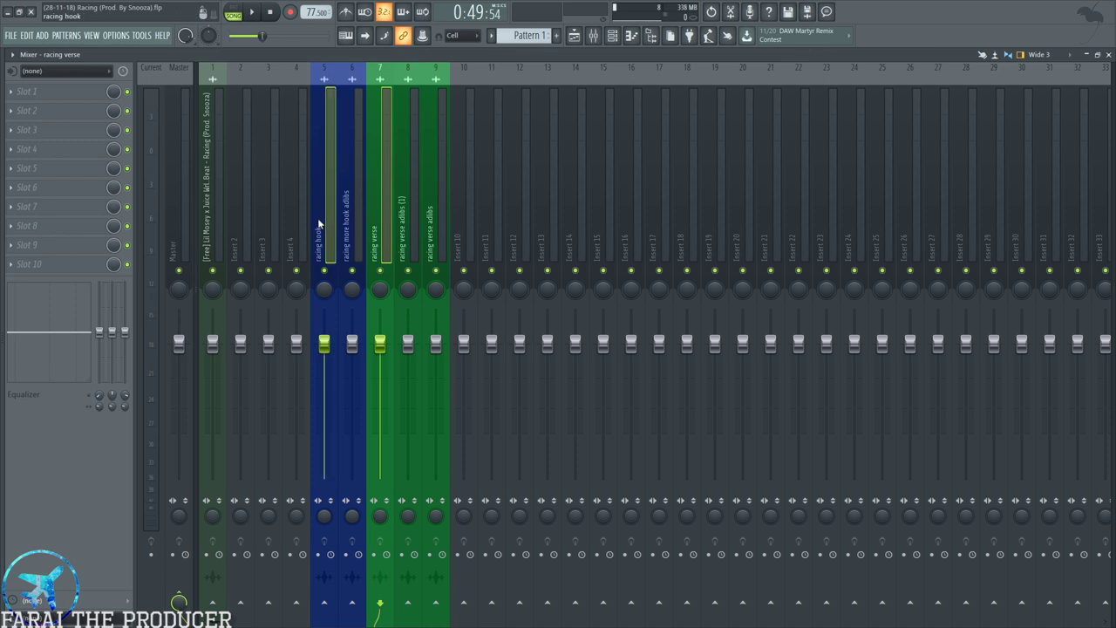
click(272, 604)
Rename mixer Insert 3 as Main Vocal and Insert 4 as BG Vocals.
right_click(274, 174)
key(F2)
text(Main Vocal)
key(Return)
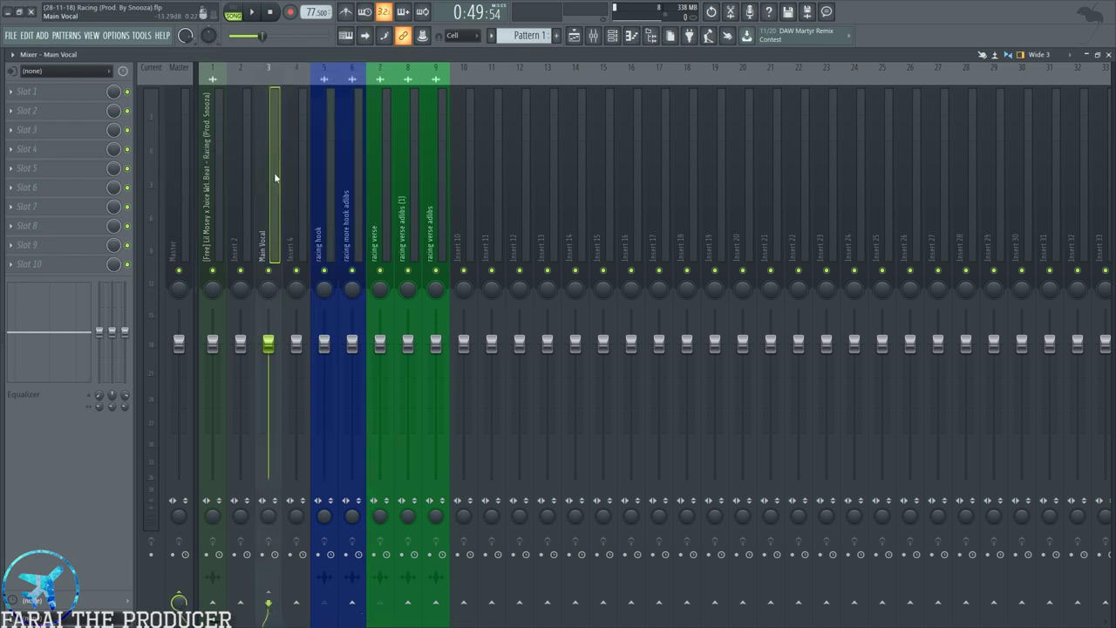
click(300, 183)
right_click(300, 183)
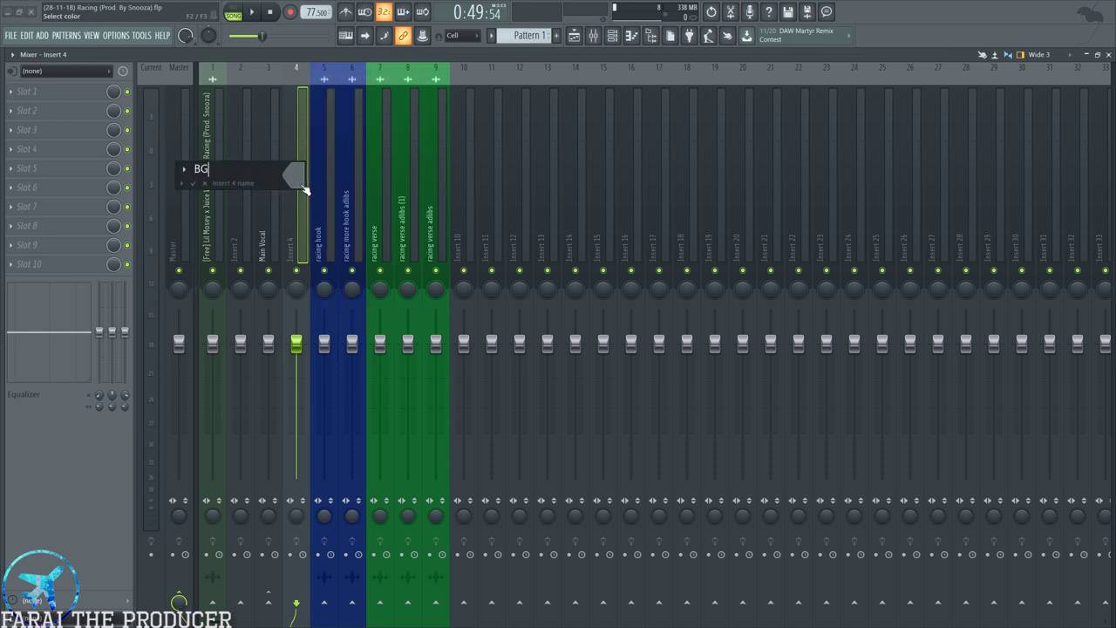
key(Return)
Select the hook adlibs and both verse adlibs mixer tracks and route them only to BG Vocals.
click(350, 217)
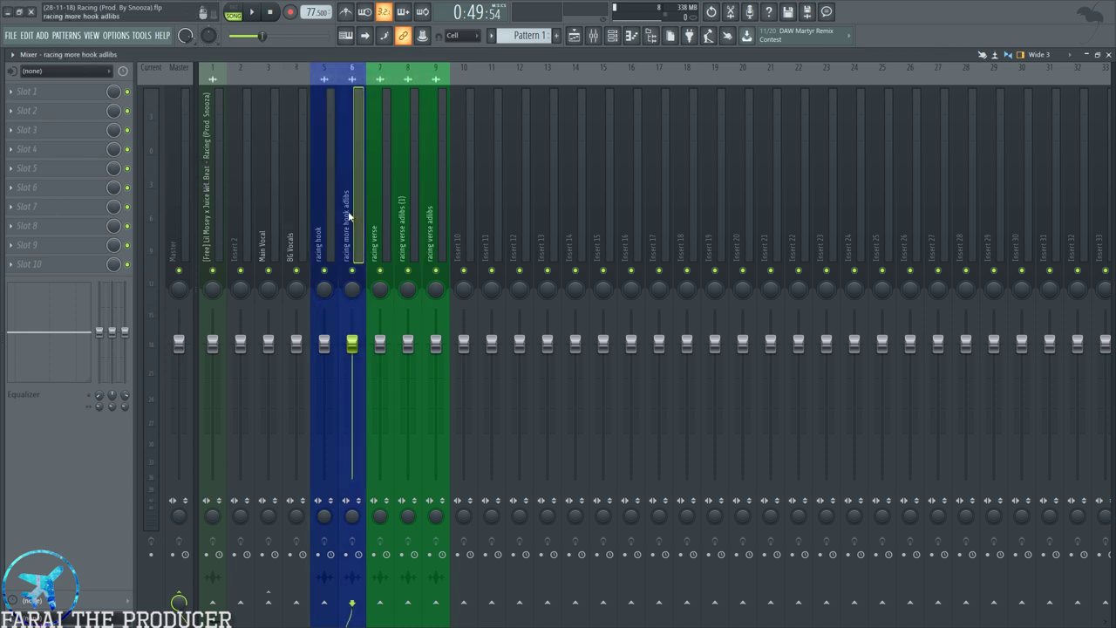
ctrl+shift+click(411, 229)
ctrl+shift+click(436, 232)
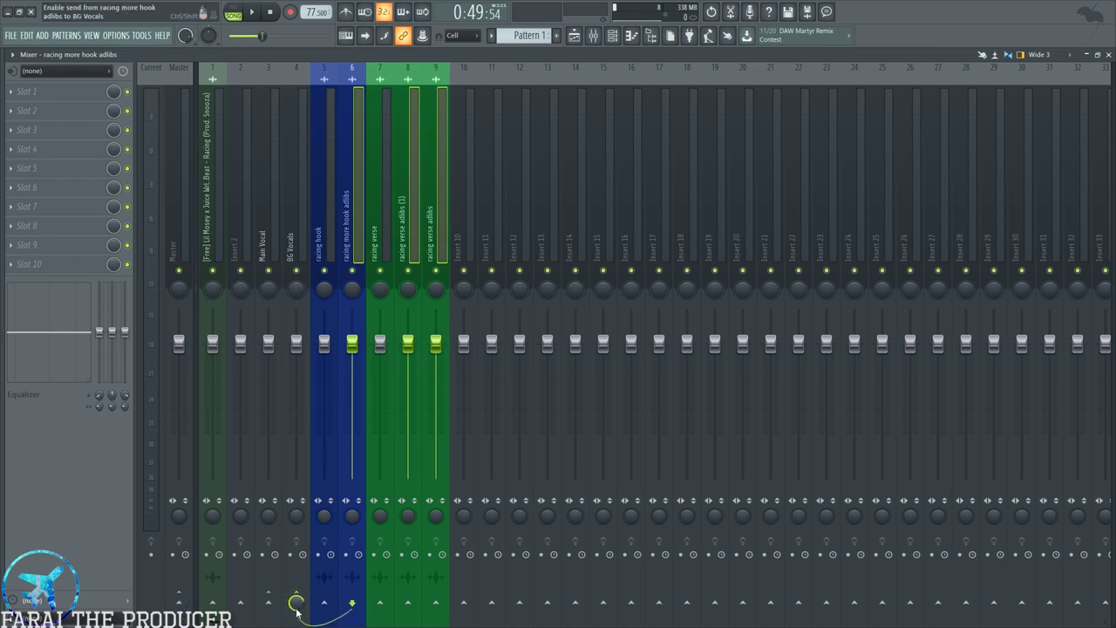
Move the Main Vocal and BG Vocals mixer tracks one place toward the beat and color them teal.
click(286, 237)
ctrl+click(275, 237)
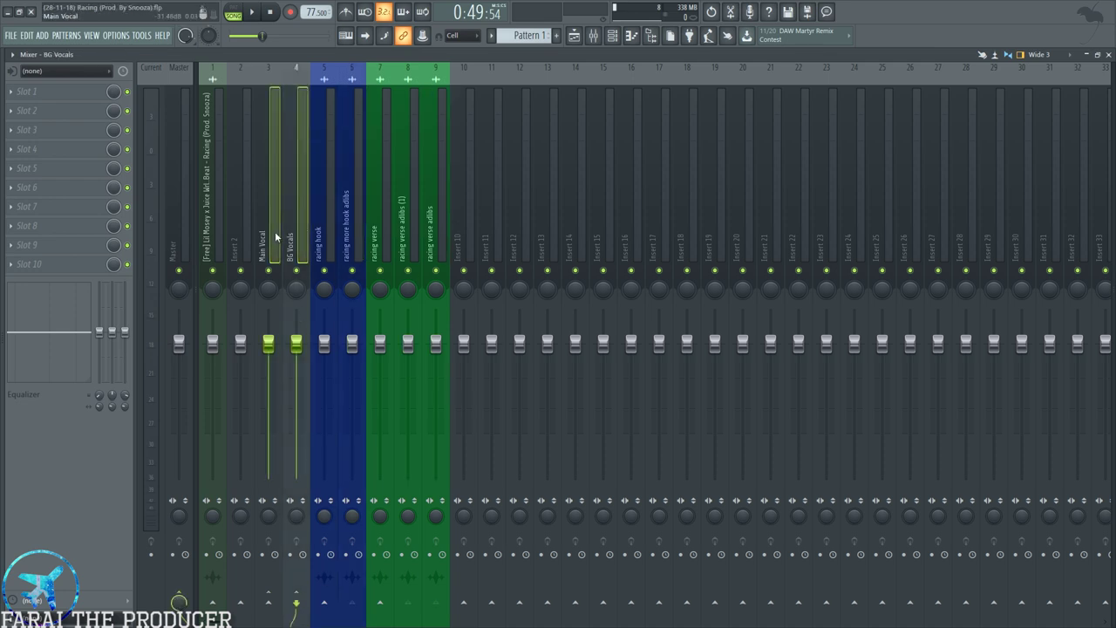
key(alt+Left)
right_click(276, 235)
click(381, 96)
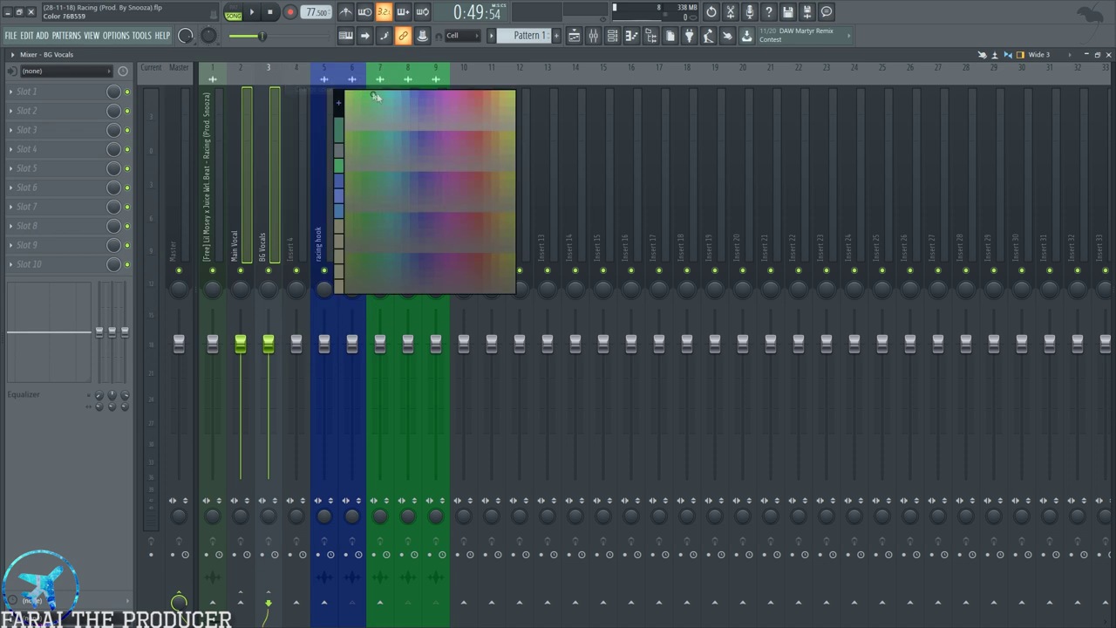
click(395, 98)
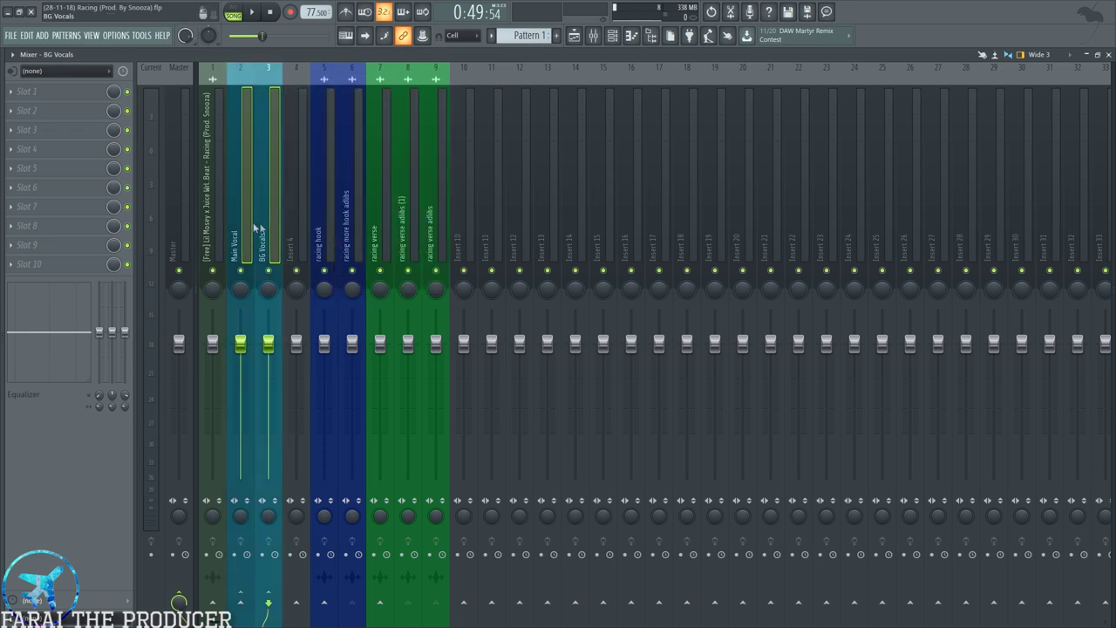
Dock the beat, Main Vocal and BG Vocals mixer tracks together on the left side of the mixer.
ctrl+click(218, 228)
right_click(218, 230)
mouse_move(269, 280)
click(371, 281)
Check the routing of the hook, adlibs, bus and beat mixer tracks by selecting them in turn.
click(332, 229)
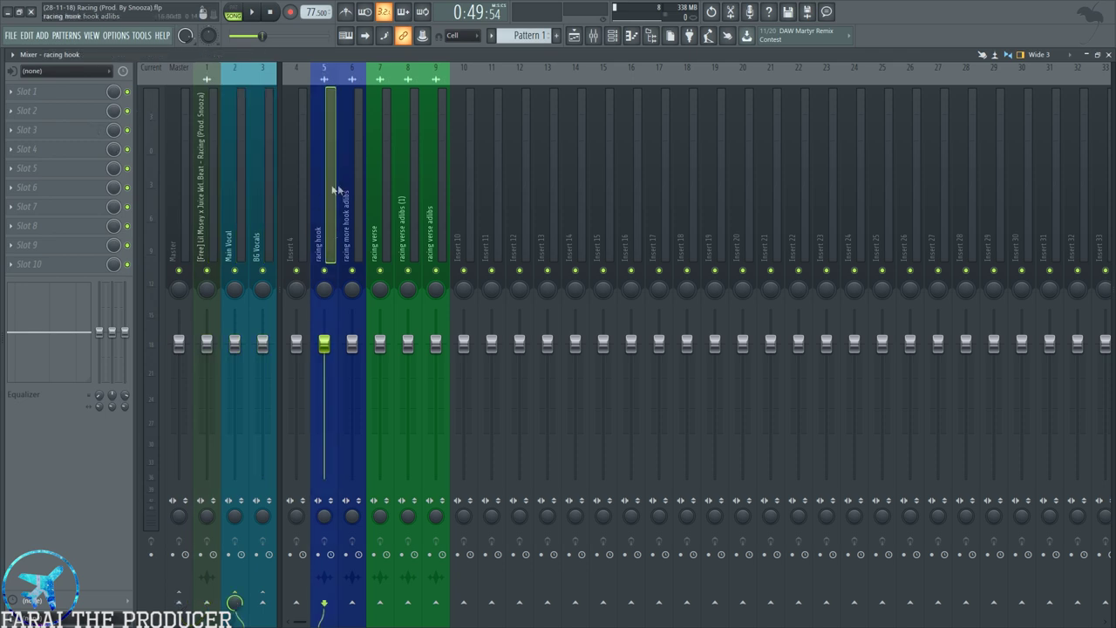
drag(332, 190, 422, 202)
click(344, 200)
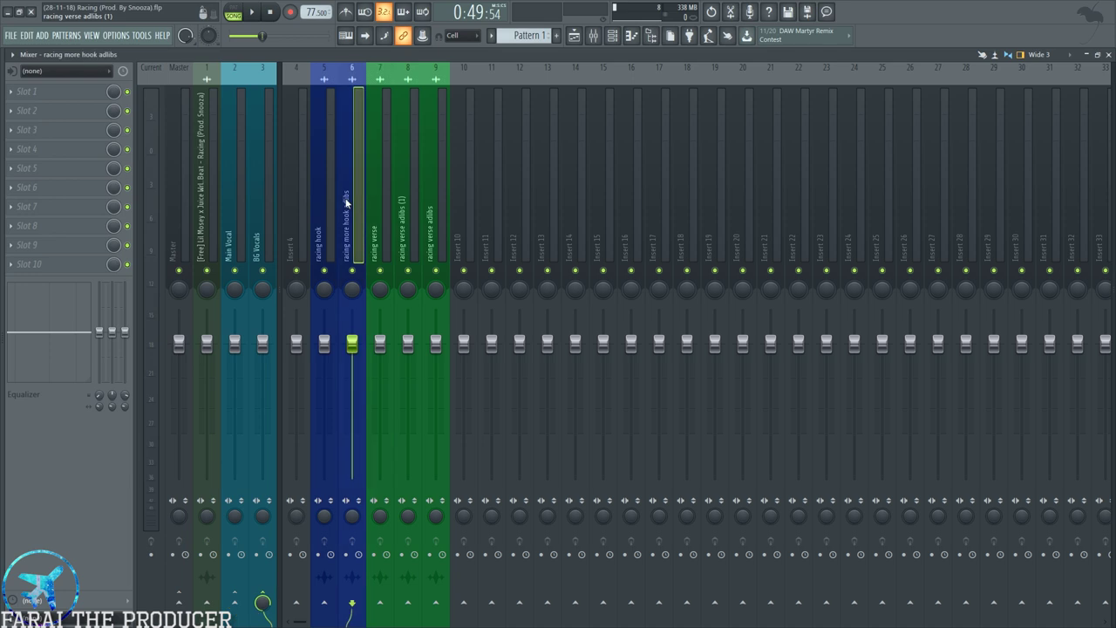
click(255, 246)
click(244, 231)
click(220, 226)
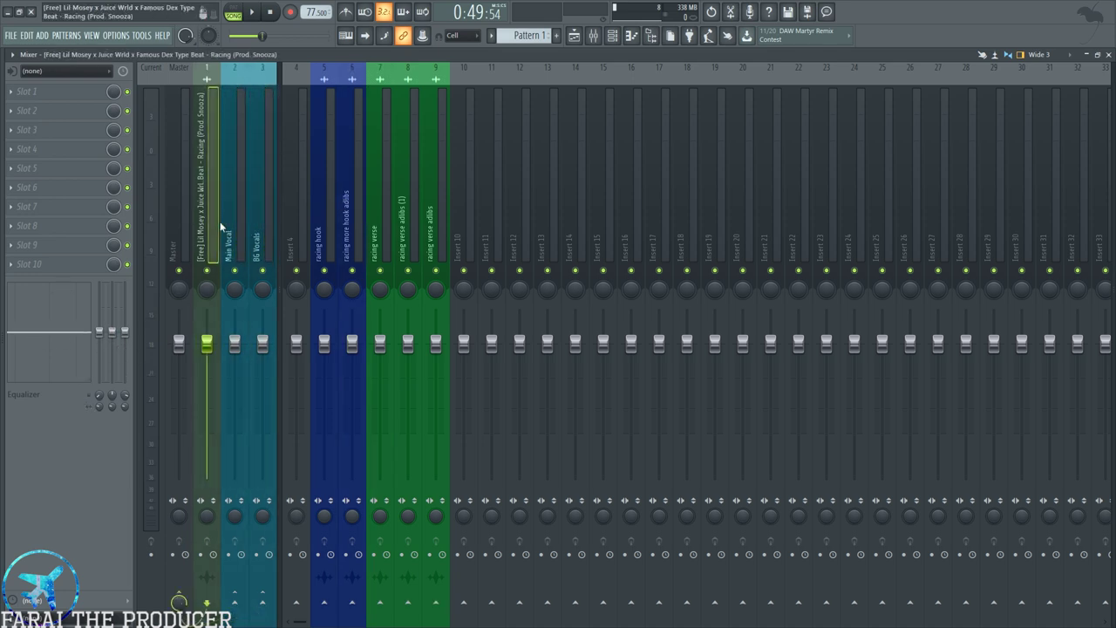
click(225, 220)
ctrl+click(267, 232)
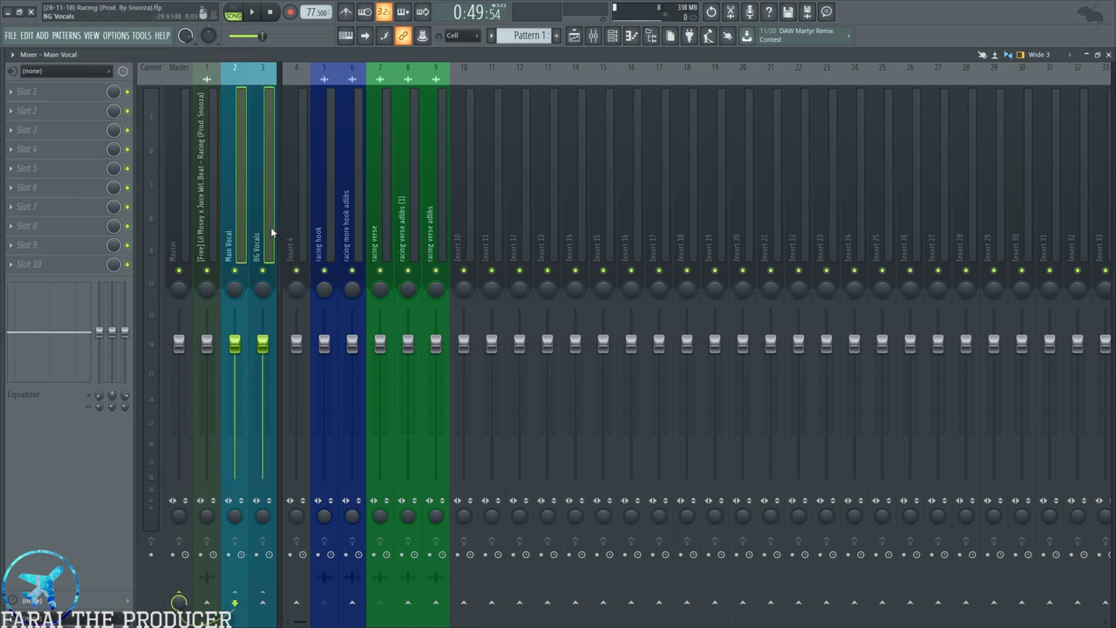
Switch the beat clip's waveform to a stereo display in the playlist and increase the height of all tracks.
click(575, 35)
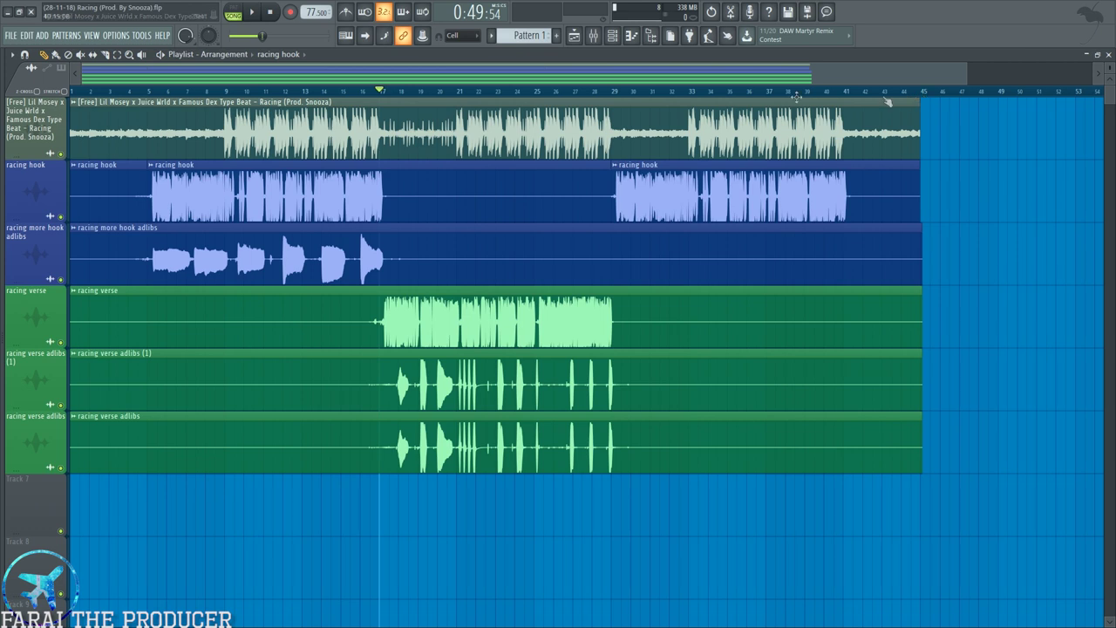
double_click(528, 125)
right_click(356, 344)
click(379, 417)
click(402, 137)
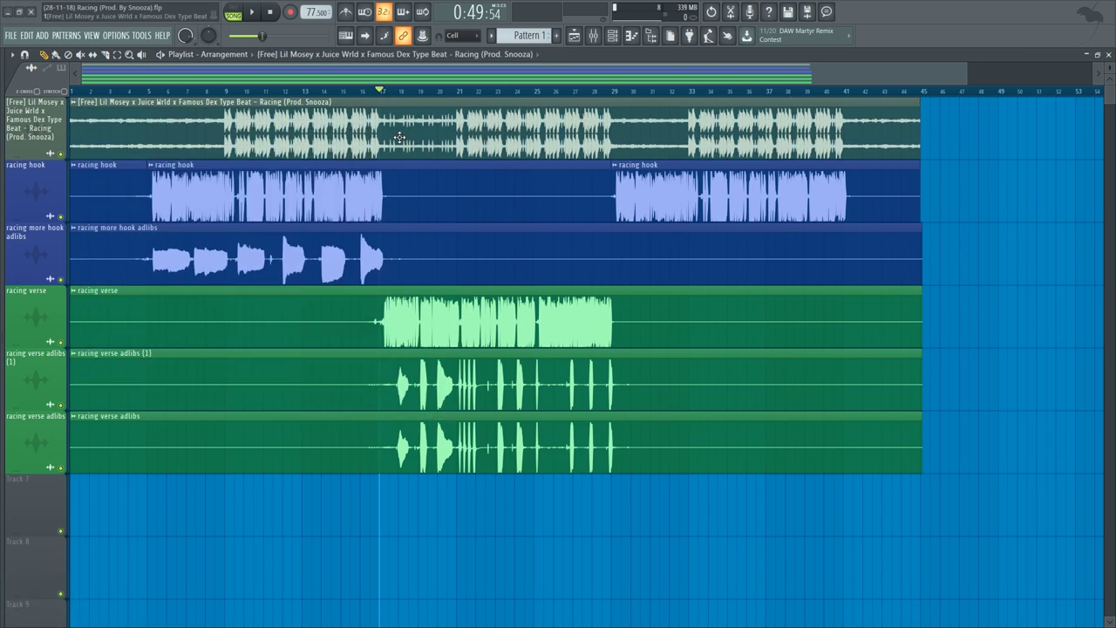
drag(1109, 68, 1109, 84)
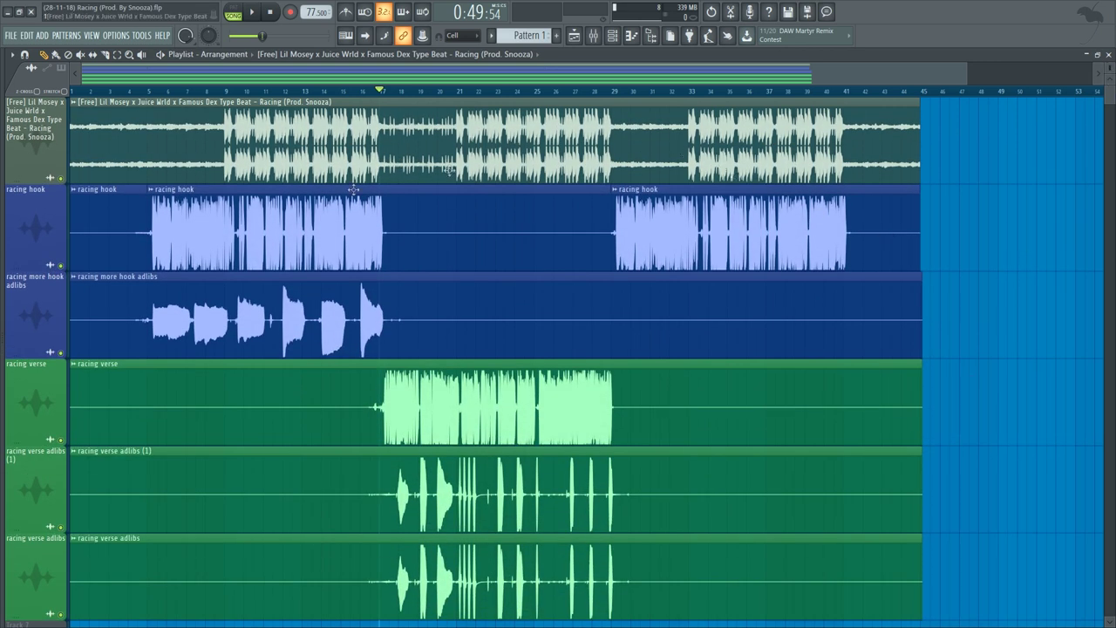